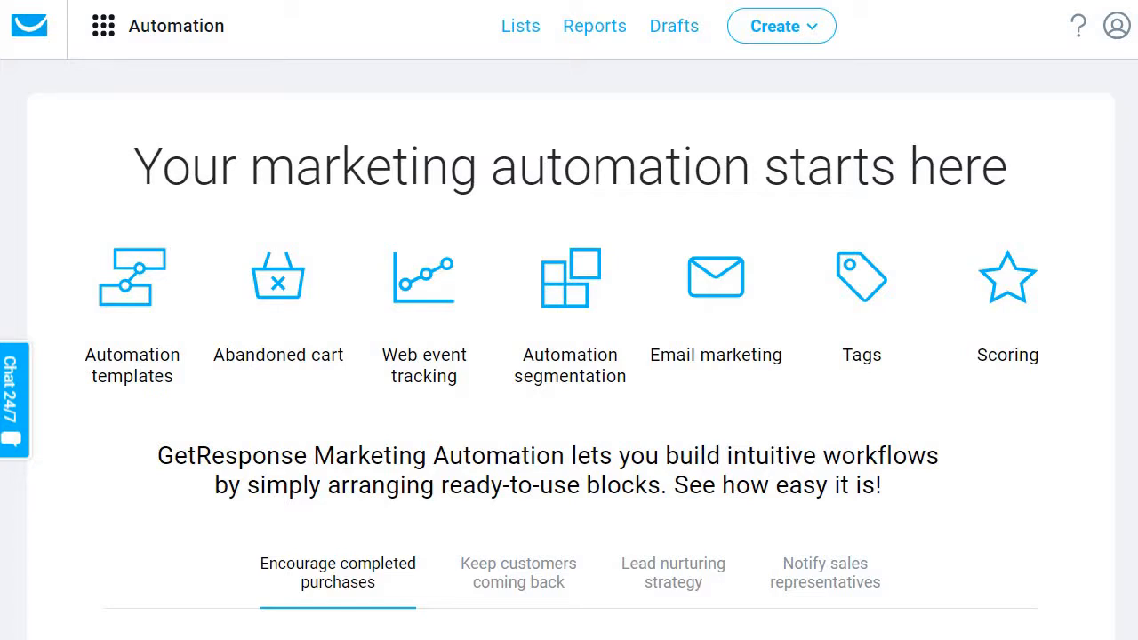
drag(650, 355, 773, 355)
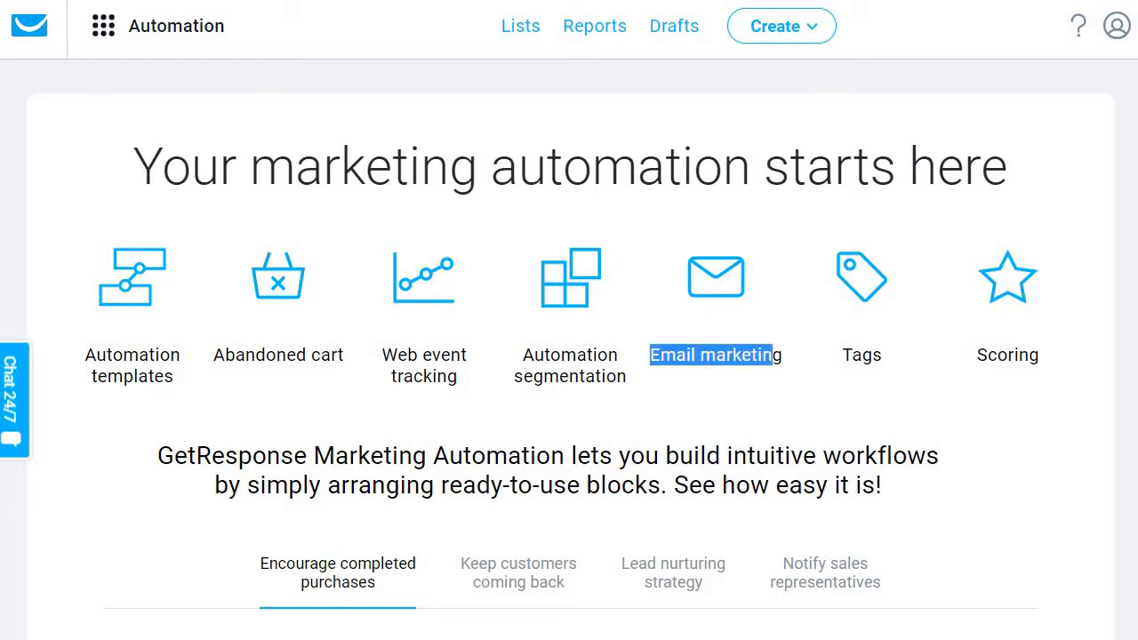
click(775, 357)
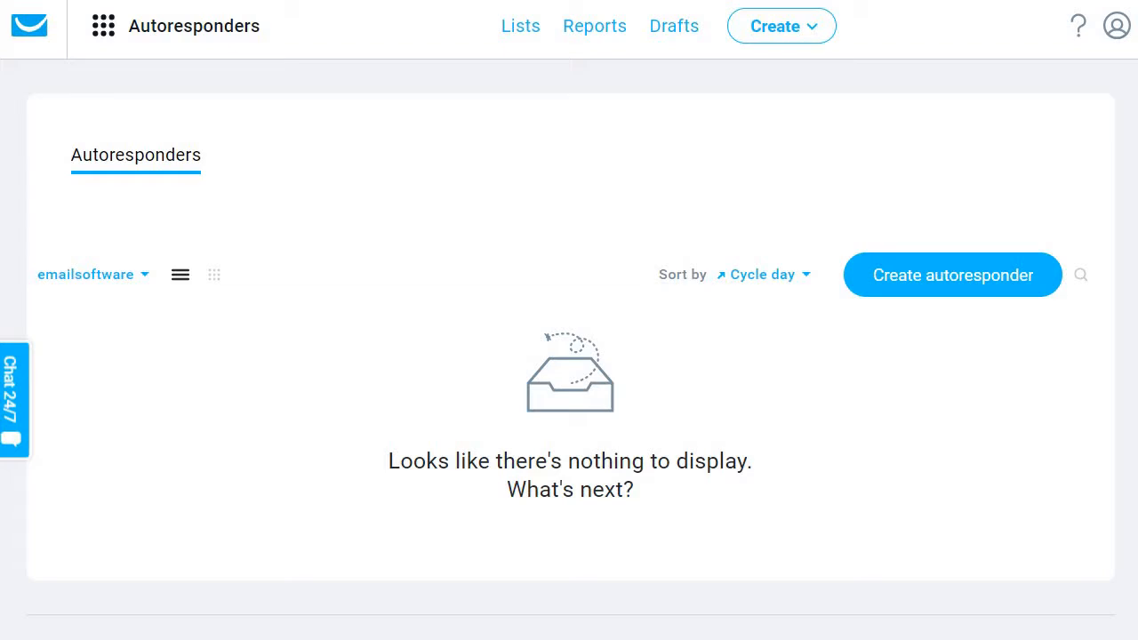
- Create a new autoresponder named "Day 0" and schedule it on day 0
click(104, 25)
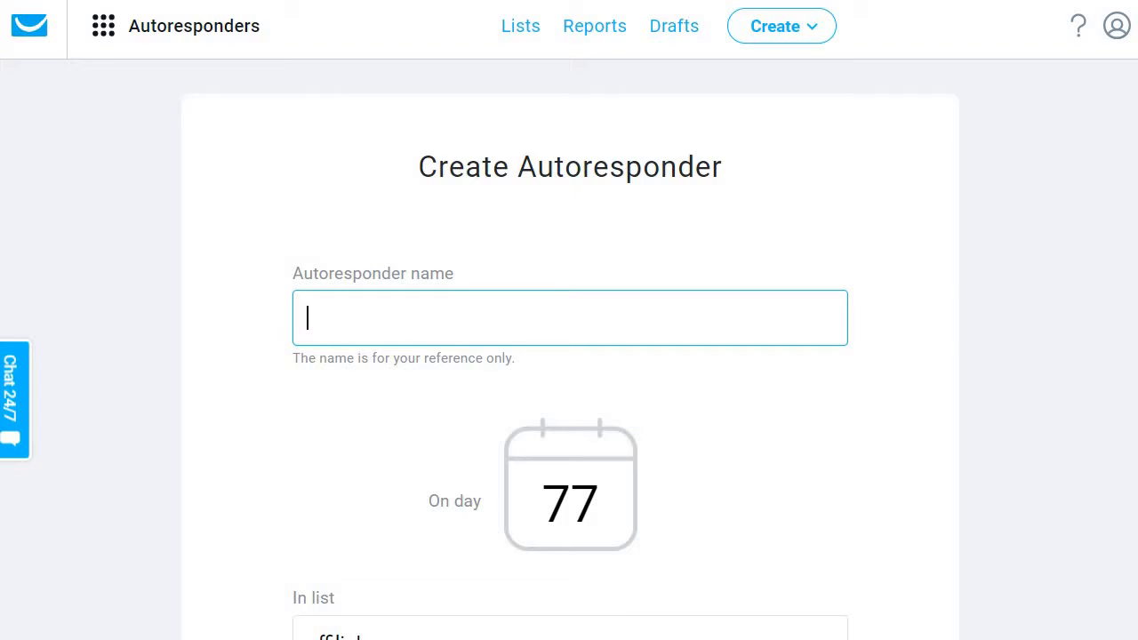
text(Day 0)
click(570, 503)
key(ctrl+a)
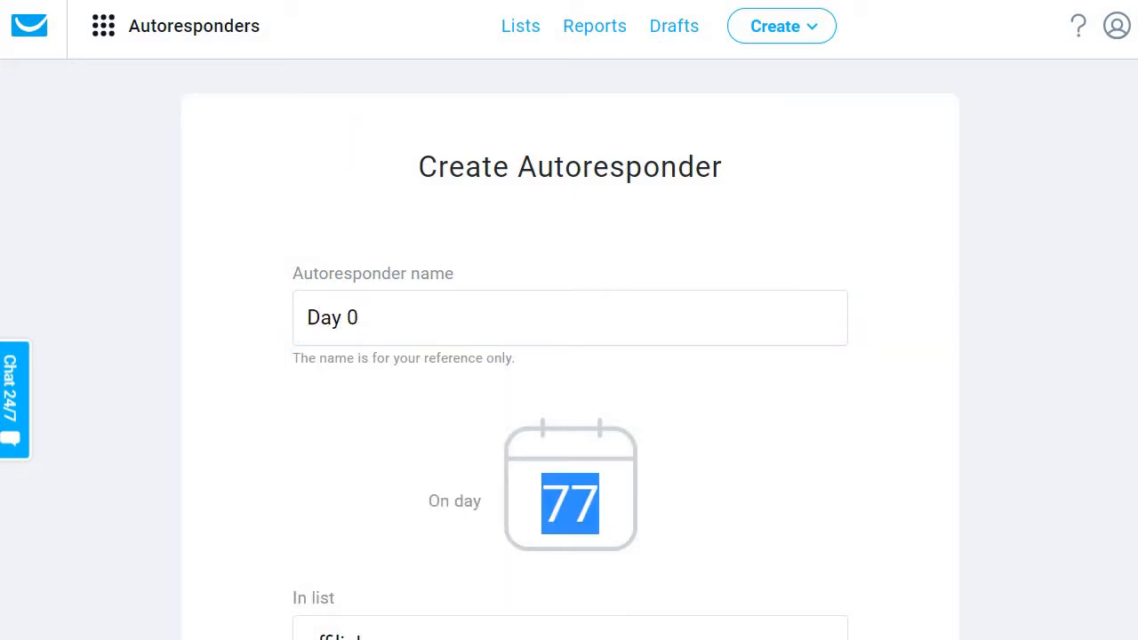
text(0)
- Review the autoresponder's list, sending time, enabled weekdays and message options
scroll(569, 356, down, 6)
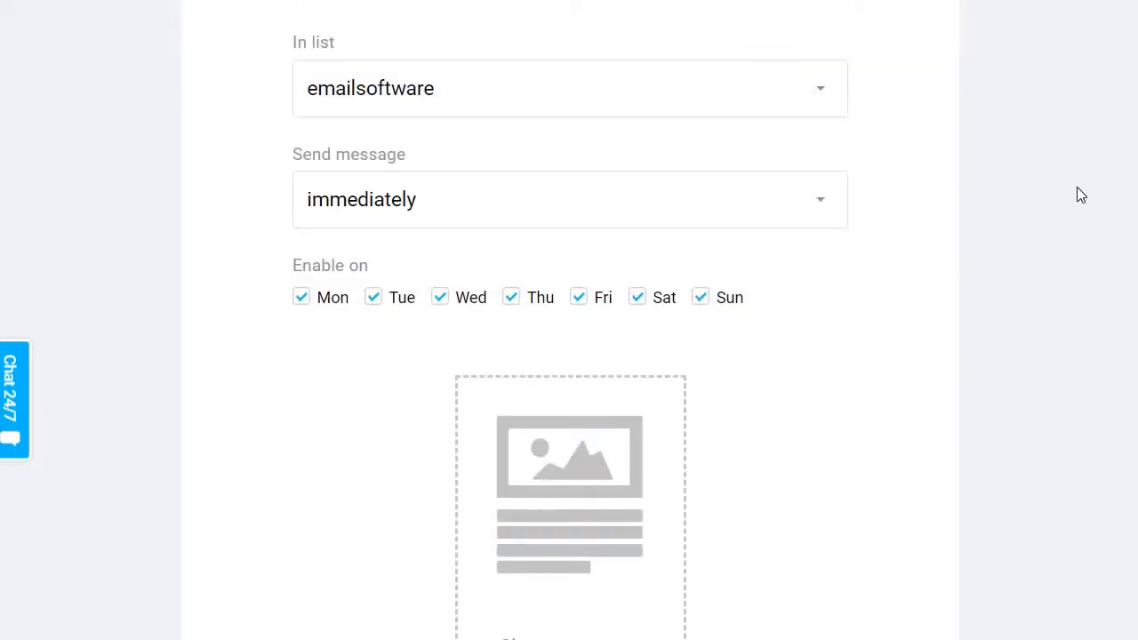
scroll(978, 275, up, 3)
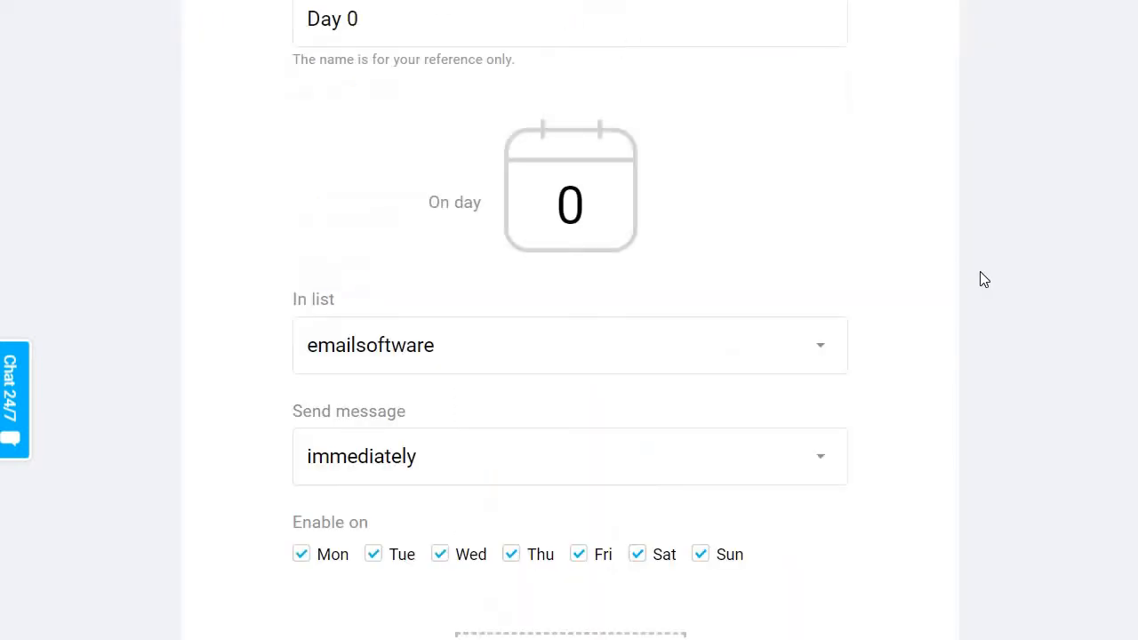
scroll(979, 271, up, 1)
scroll(979, 270, down, 4)
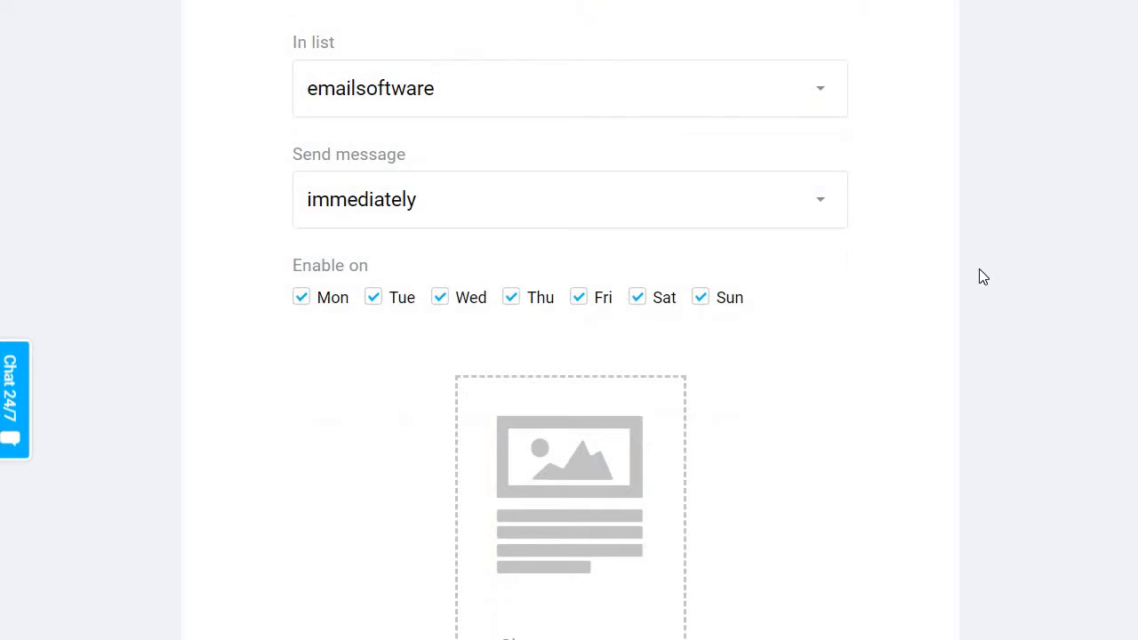
scroll(978, 275, down, 3)
scroll(978, 275, up, 1)
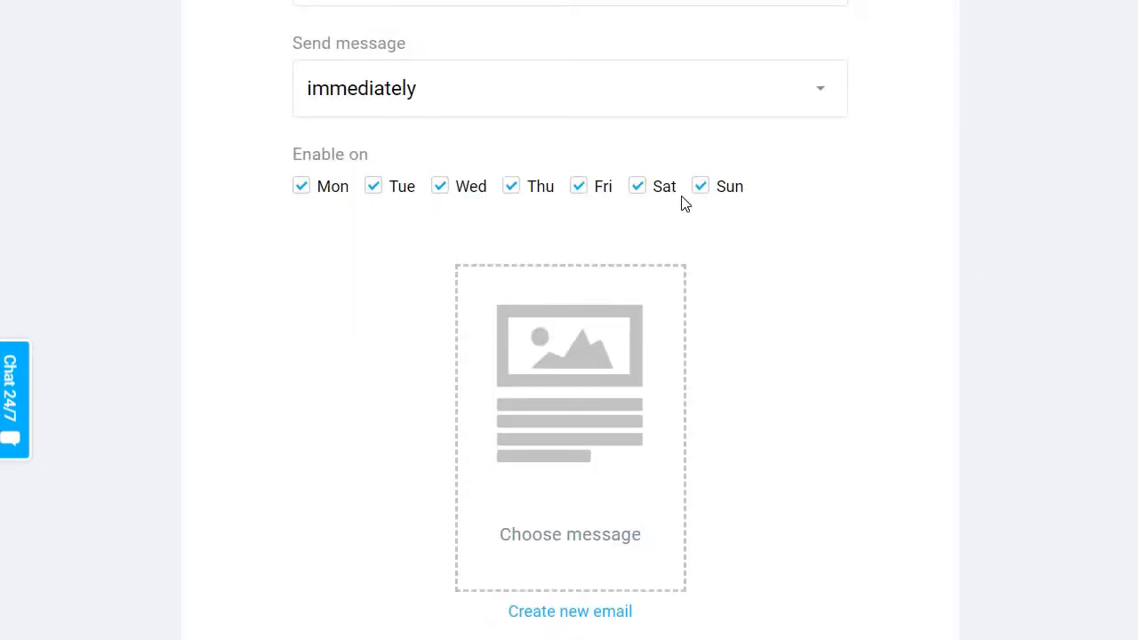
scroll(962, 214, down, 2)
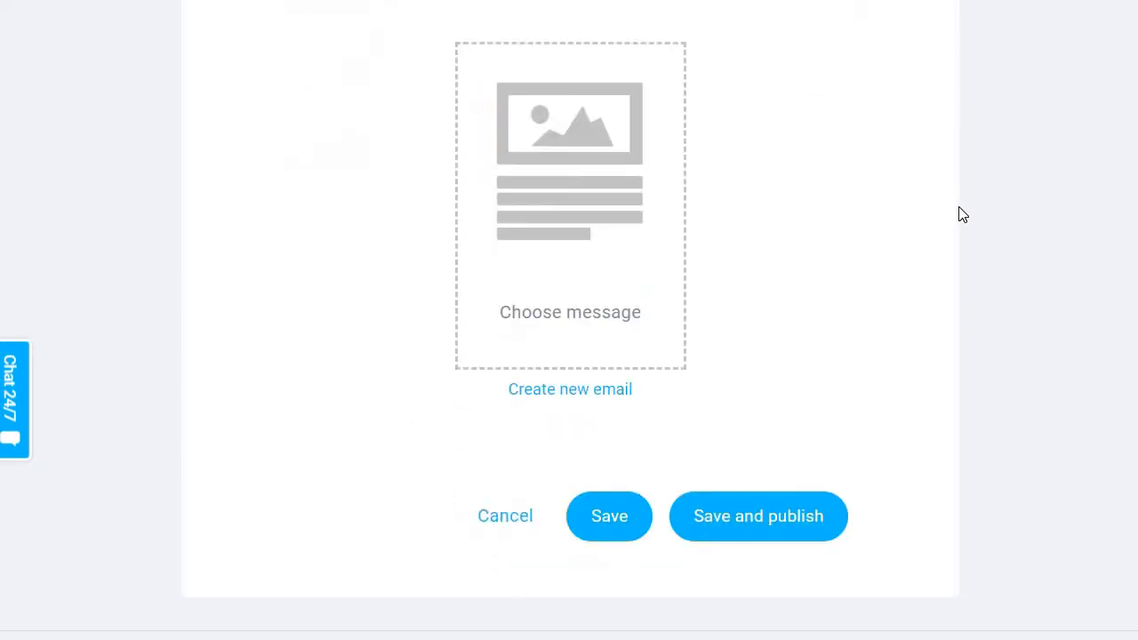
scroll(962, 215, down, 1)
scroll(952, 213, up, 2)
scroll(952, 214, down, 1)
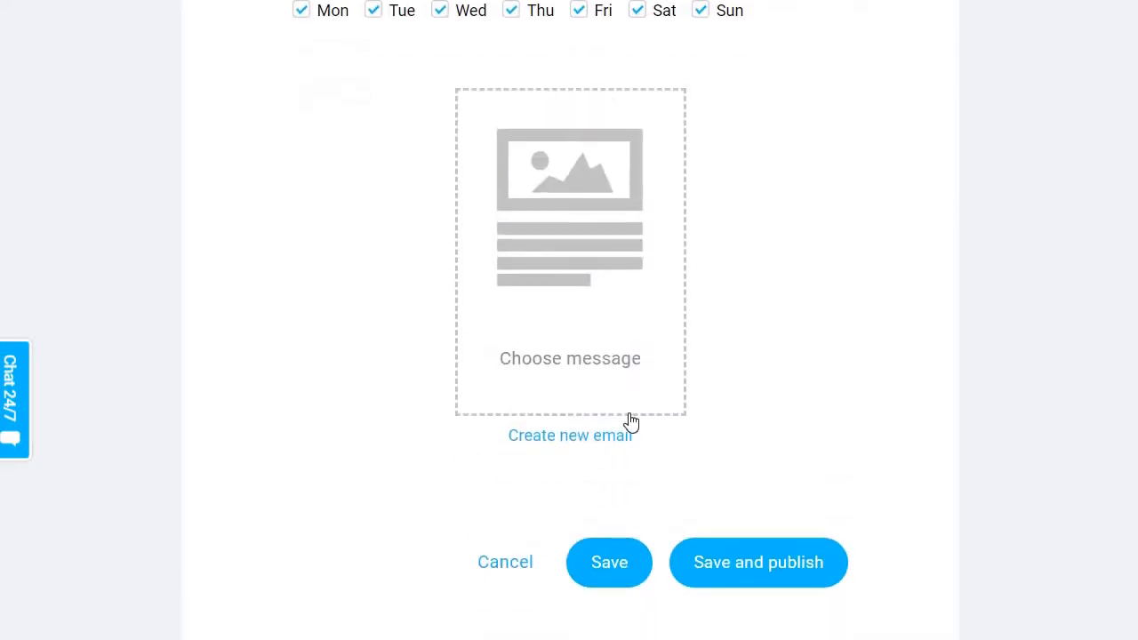
- Create a new email for the autoresponder with the message name "Welcome" and the subject "Welcome"
click(592, 435)
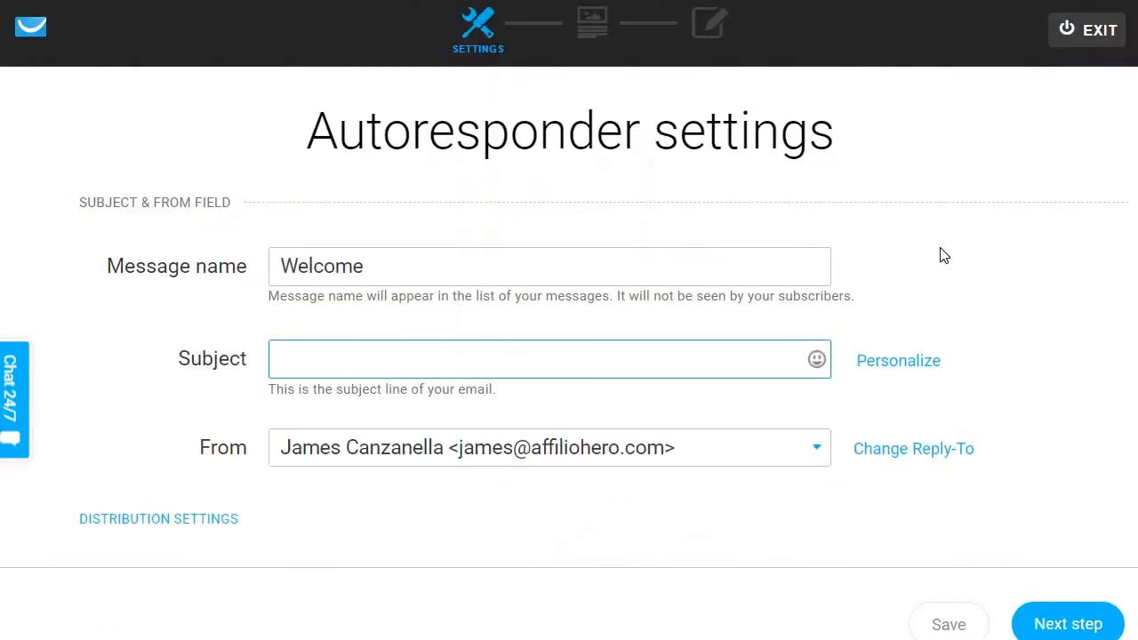
click(939, 249)
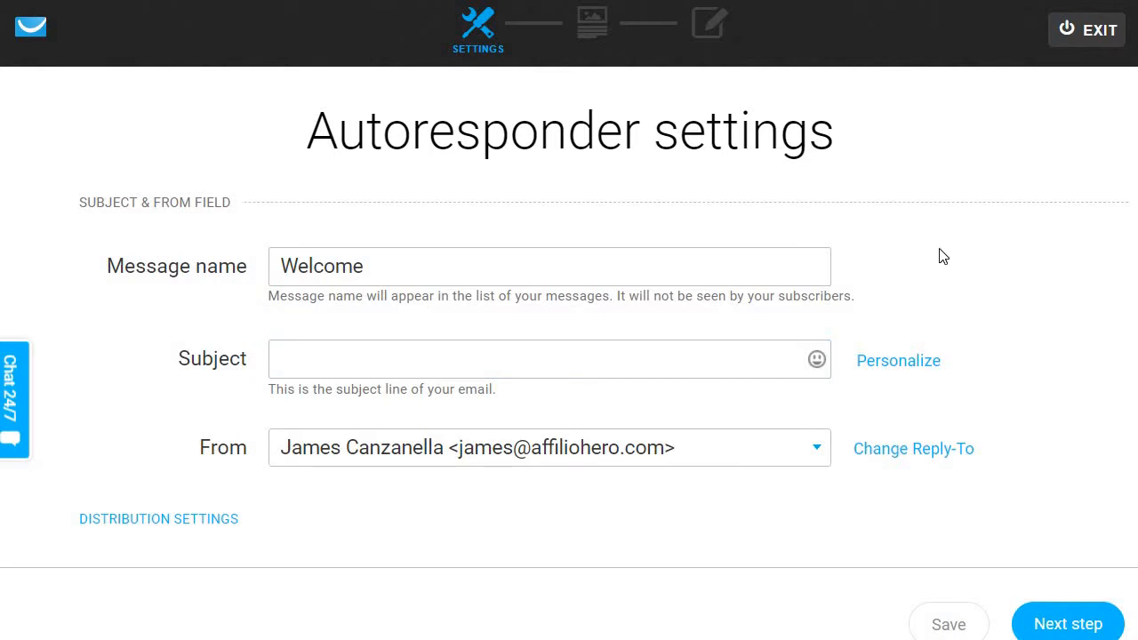
click(580, 367)
text(Welcome)
click(1001, 264)
scroll(998, 261, down, 1)
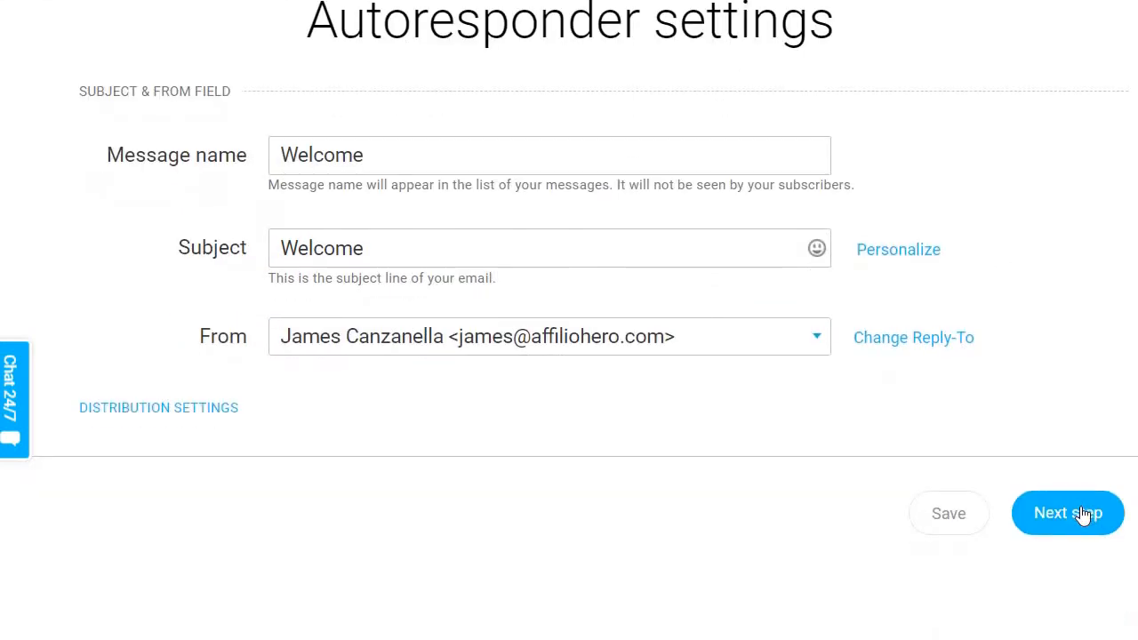
- Add a grinning emoji with smiling eyes to the email's subject line and continue to the template selection
click(597, 253)
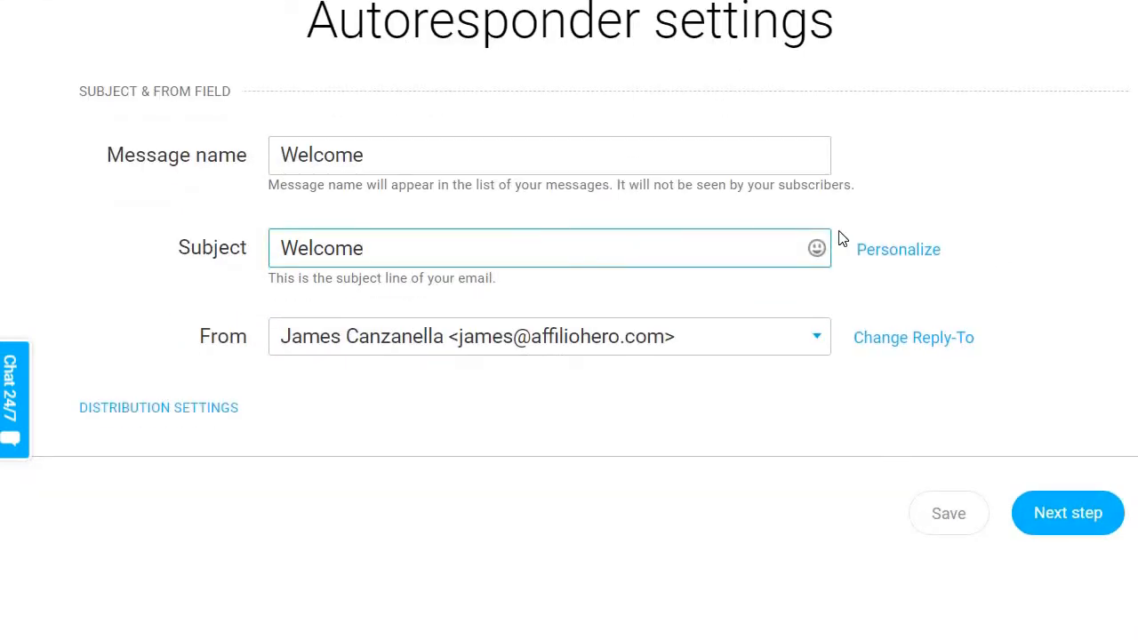
click(816, 250)
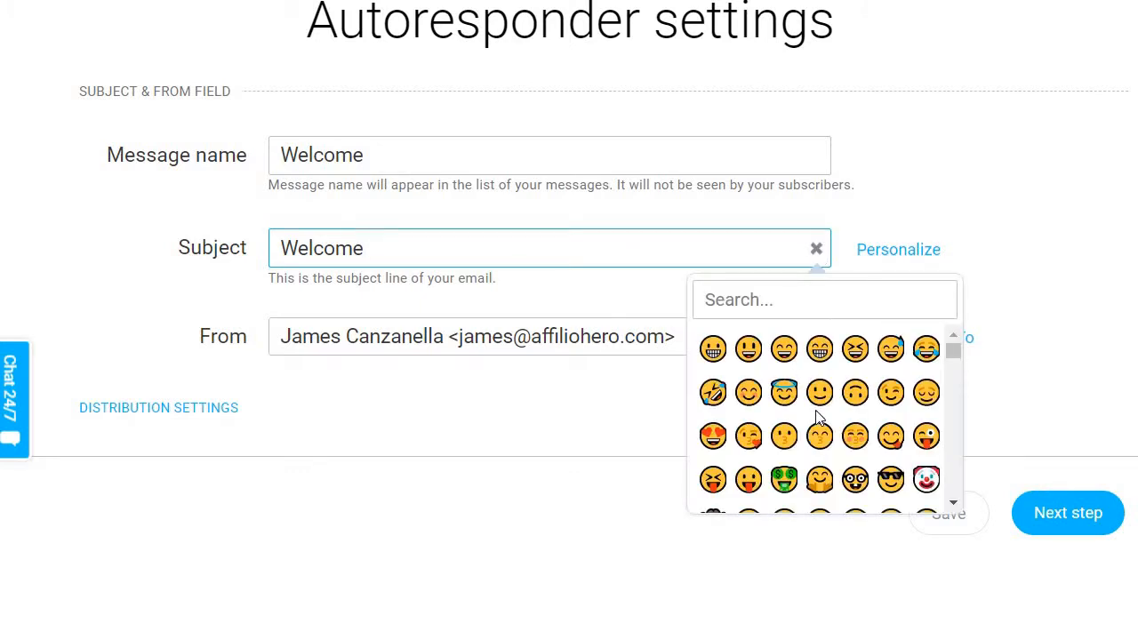
click(820, 350)
click(1037, 520)
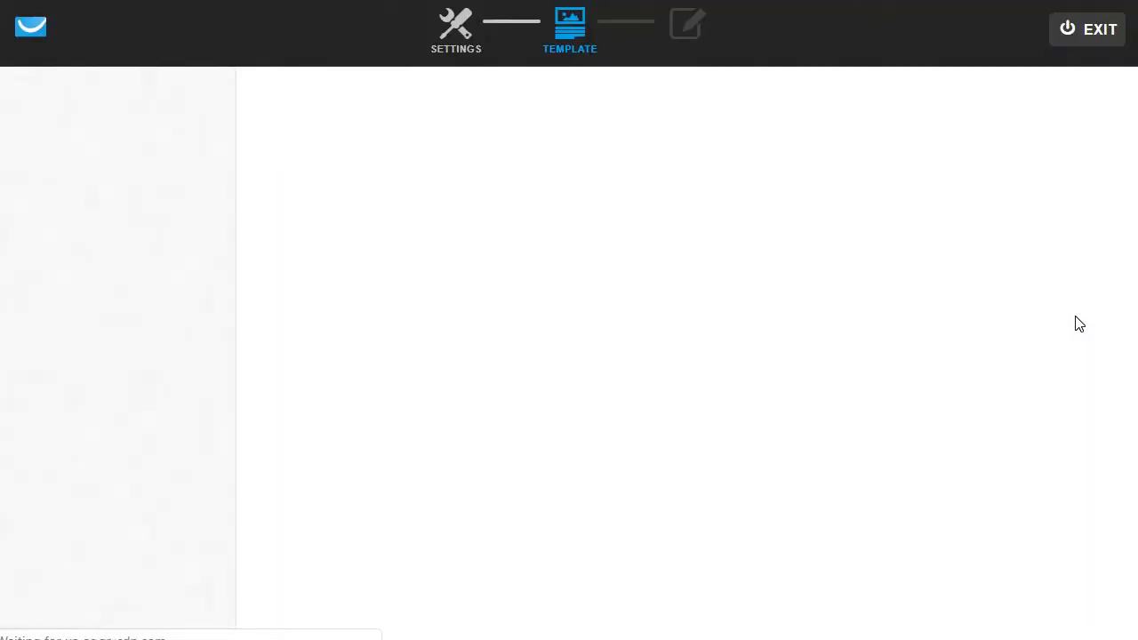
- Browse the predesigned templates, and start the email from scratch with the Blank template
scroll(186, 282, down, 6)
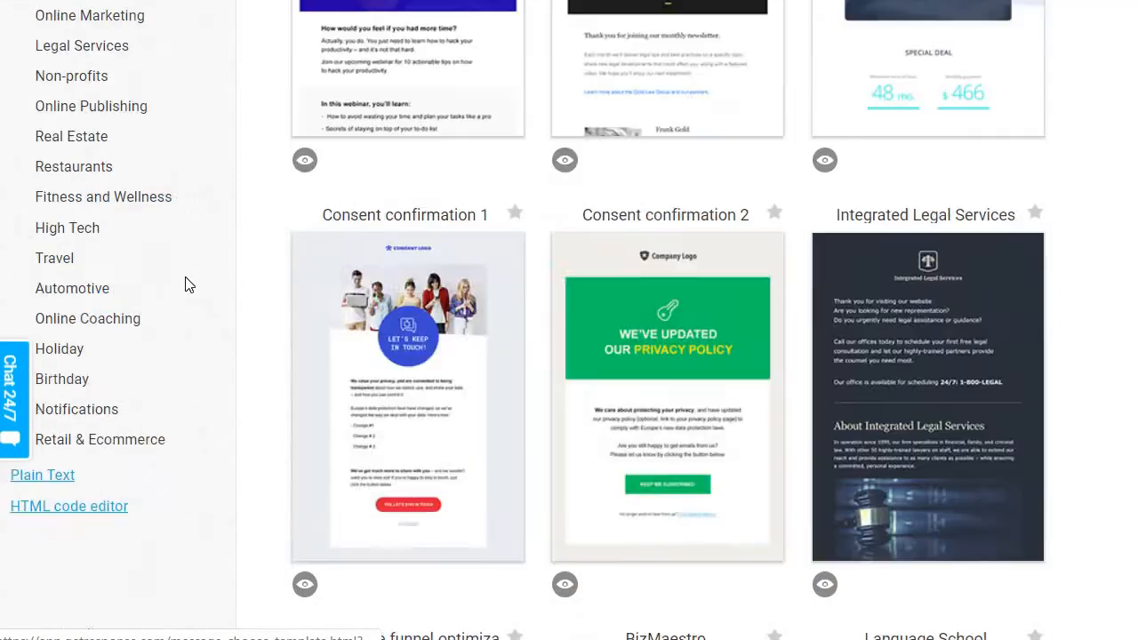
scroll(175, 271, up, 6)
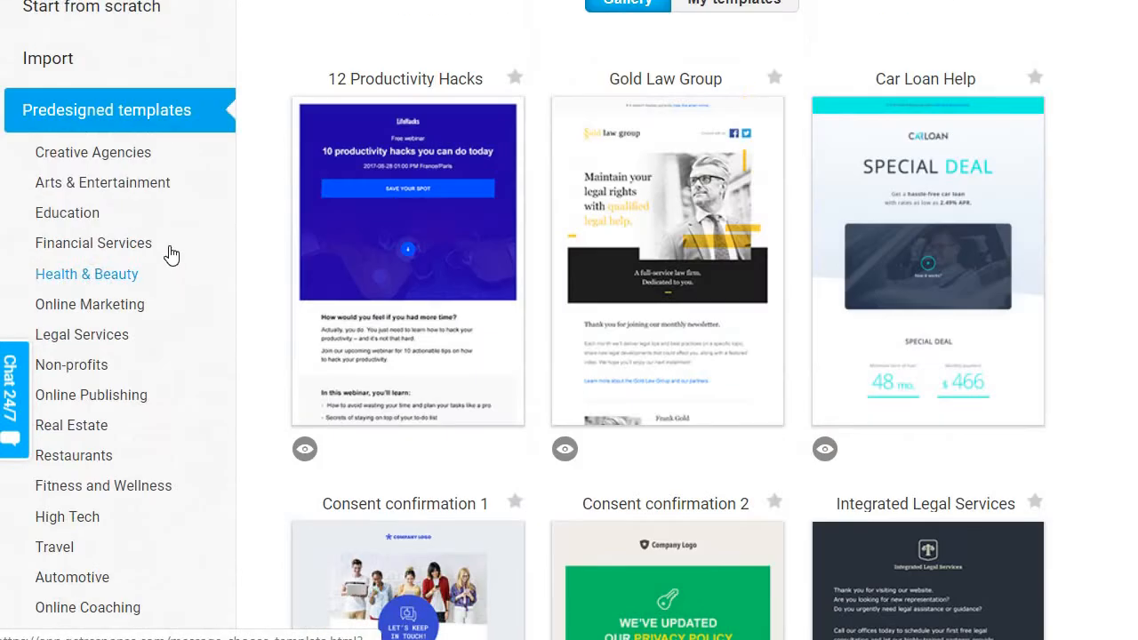
click(118, 127)
scroll(681, 267, down, 10)
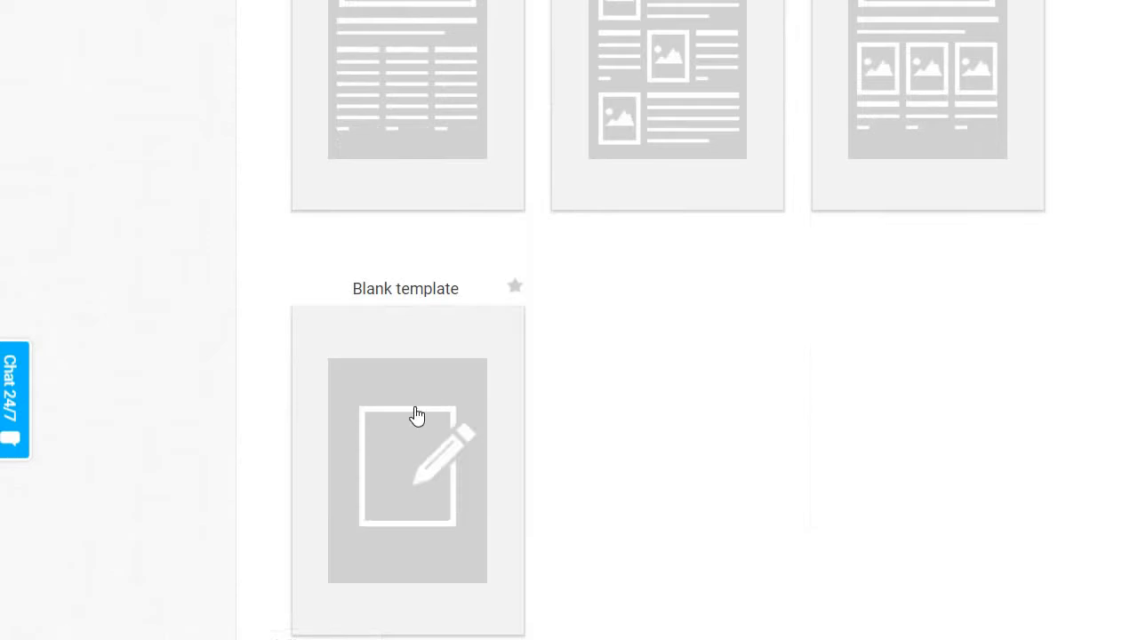
click(414, 426)
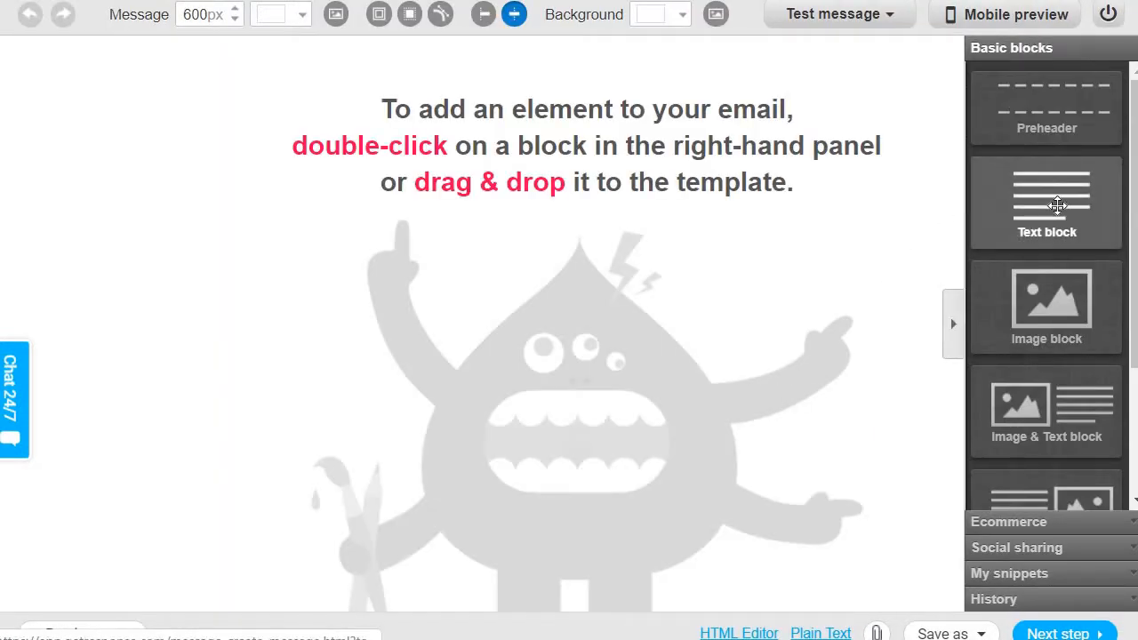
- Add a text block to the empty message and delete its placeholder heading "Lorem ipsum dolor sit amet"
drag(987, 186, 560, 123)
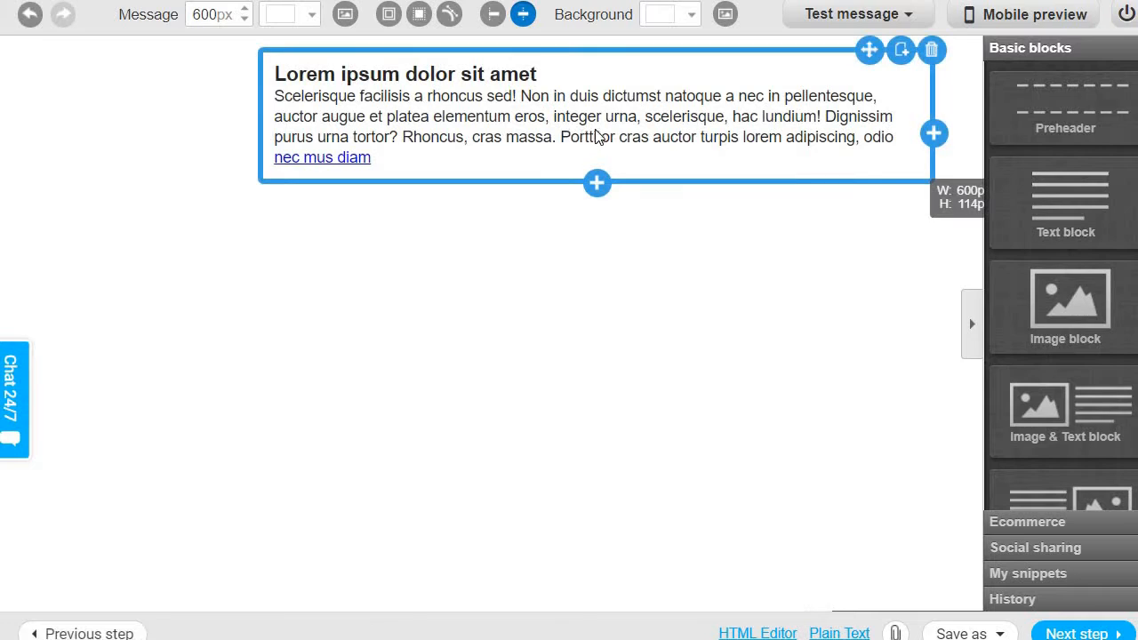
click(639, 132)
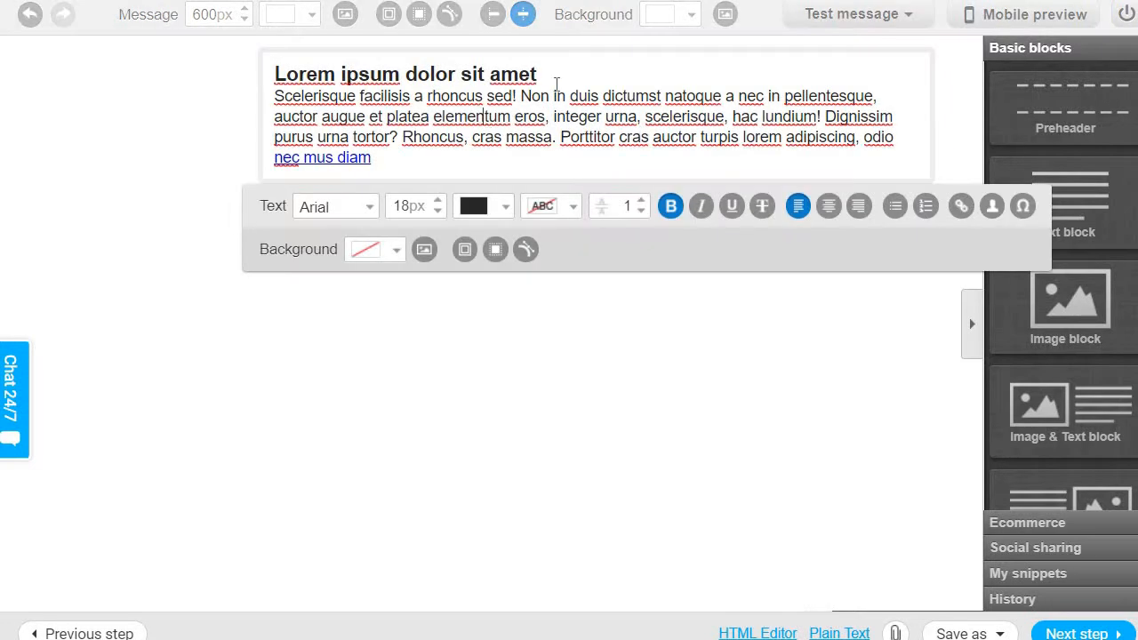
click(561, 77)
drag(532, 74, 268, 76)
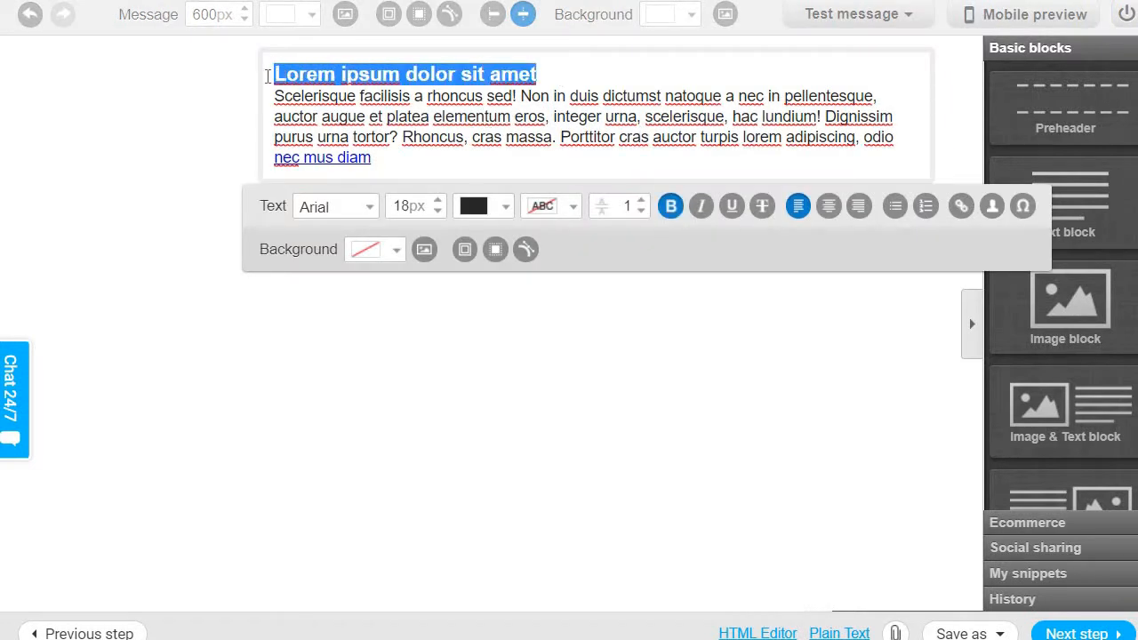
key(BackSpace)
key(BackSpace)
- Delete the linked text "nec mus diam" at the end of the text block
drag(371, 135, 255, 143)
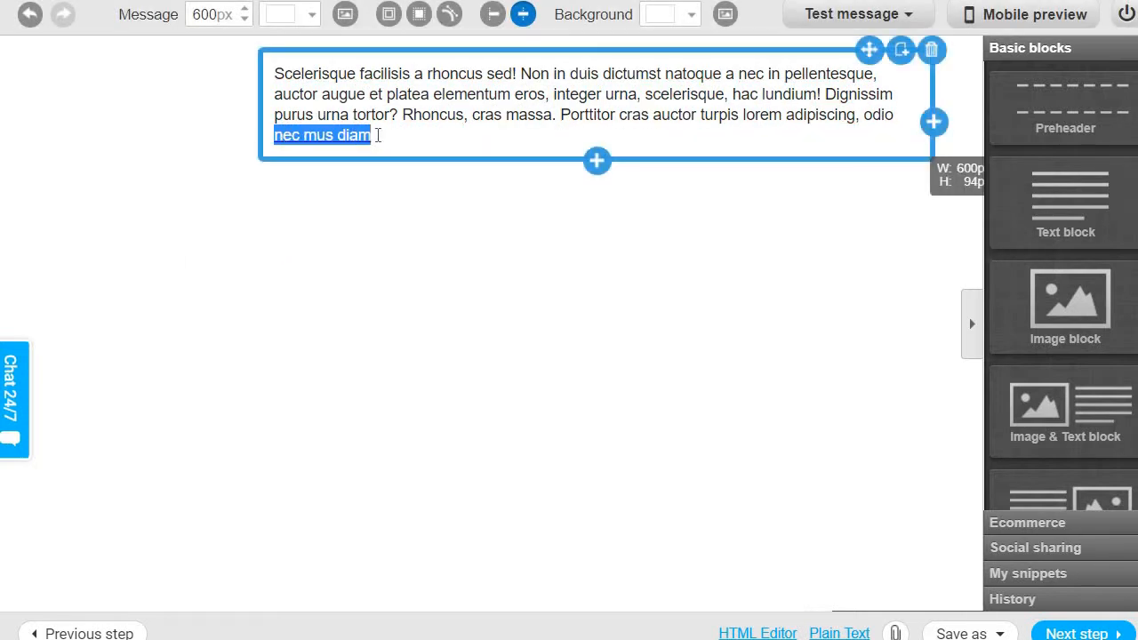
click(374, 135)
key(shift+Home)
key(BackSpace)
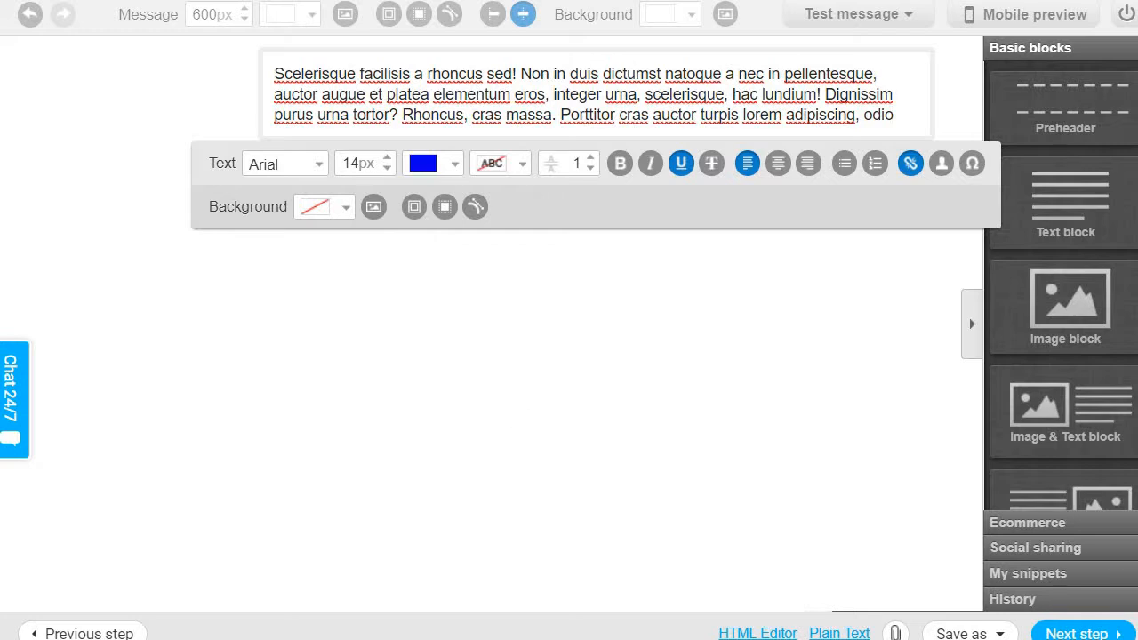
- Insert "Thank you for opting in..." at the start of the text block, before the placeholder text
key(super+Up)
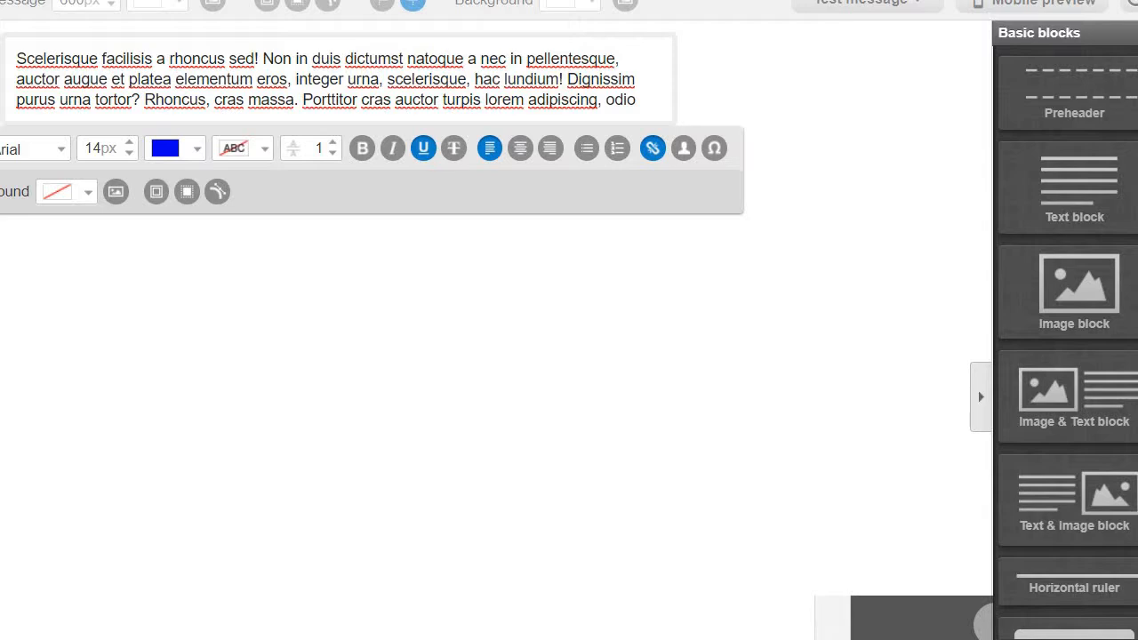
key(super+Down)
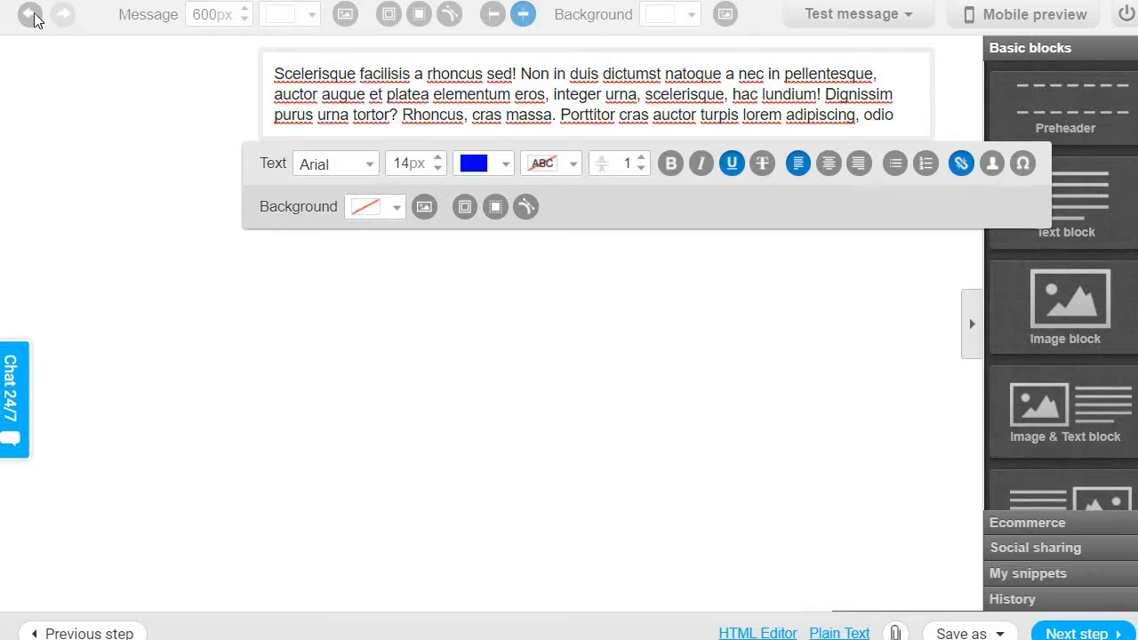
click(630, 94)
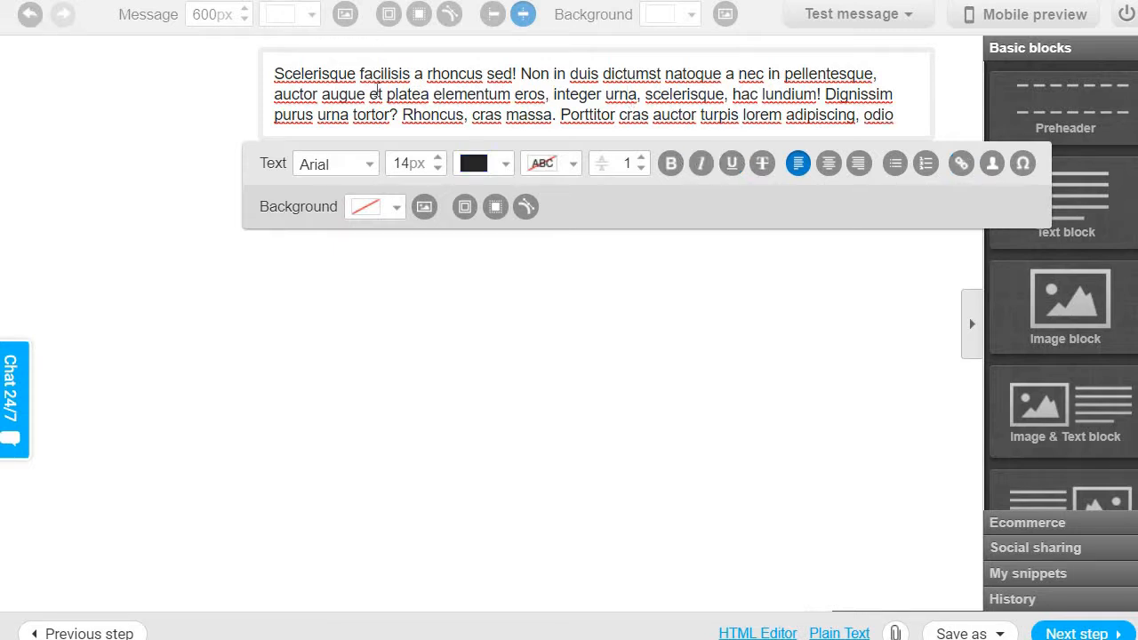
click(275, 75)
text(Thank you for o)
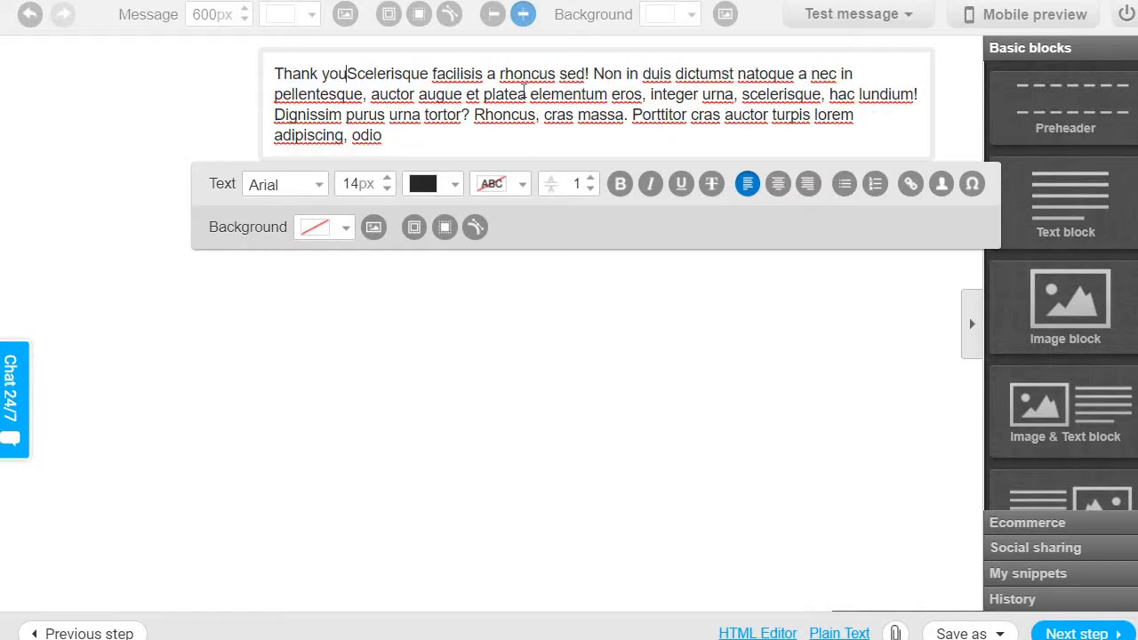
text(pting in...)
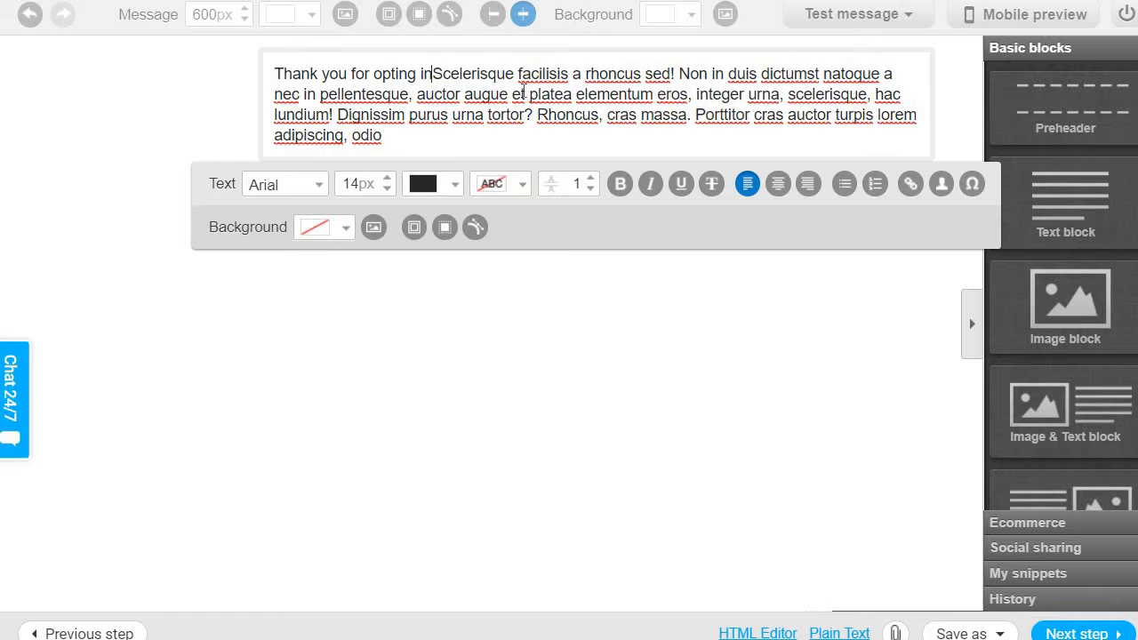
- Add the line "I know you're going to love to learn more about XYZ." below the opening line, followed by blank lines
key(Return)
text(I kn)
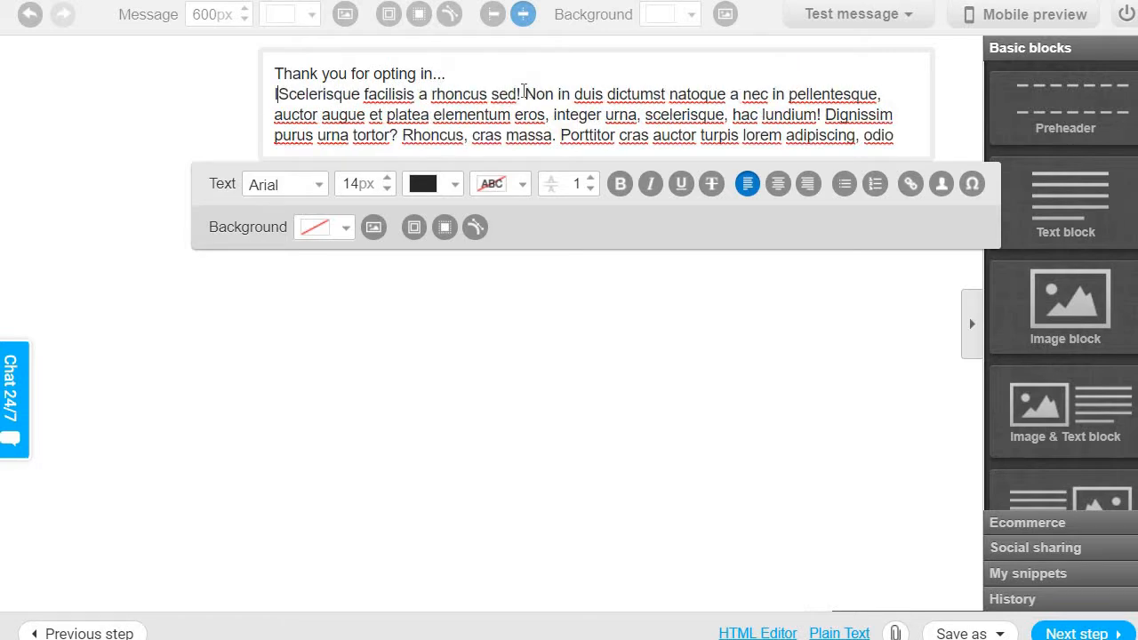
text(ow you're going to )
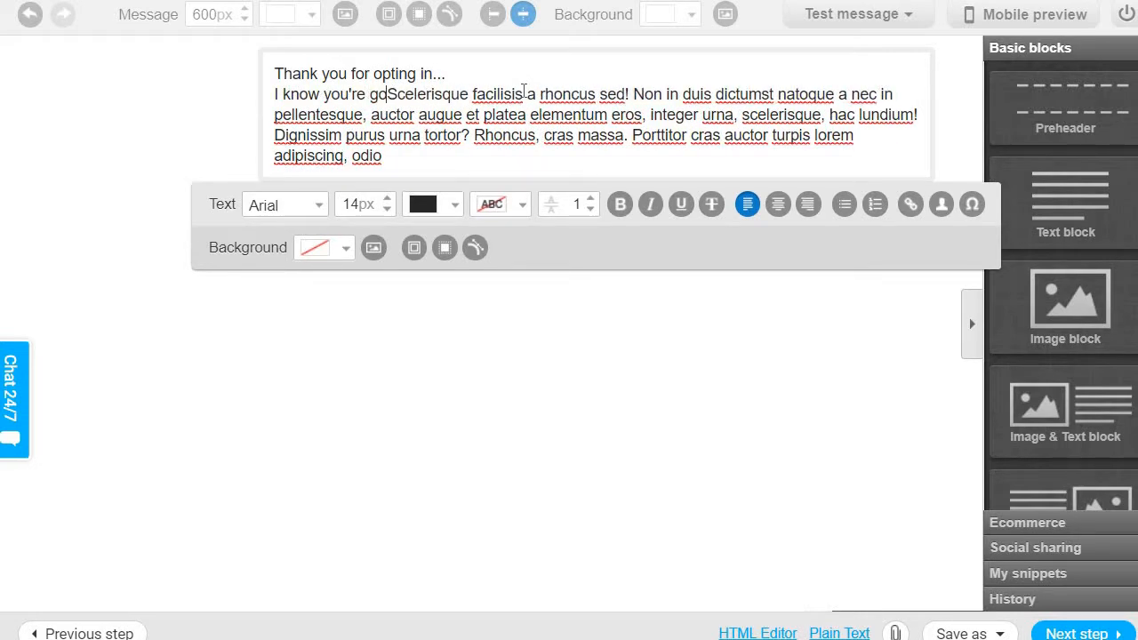
text(love to)
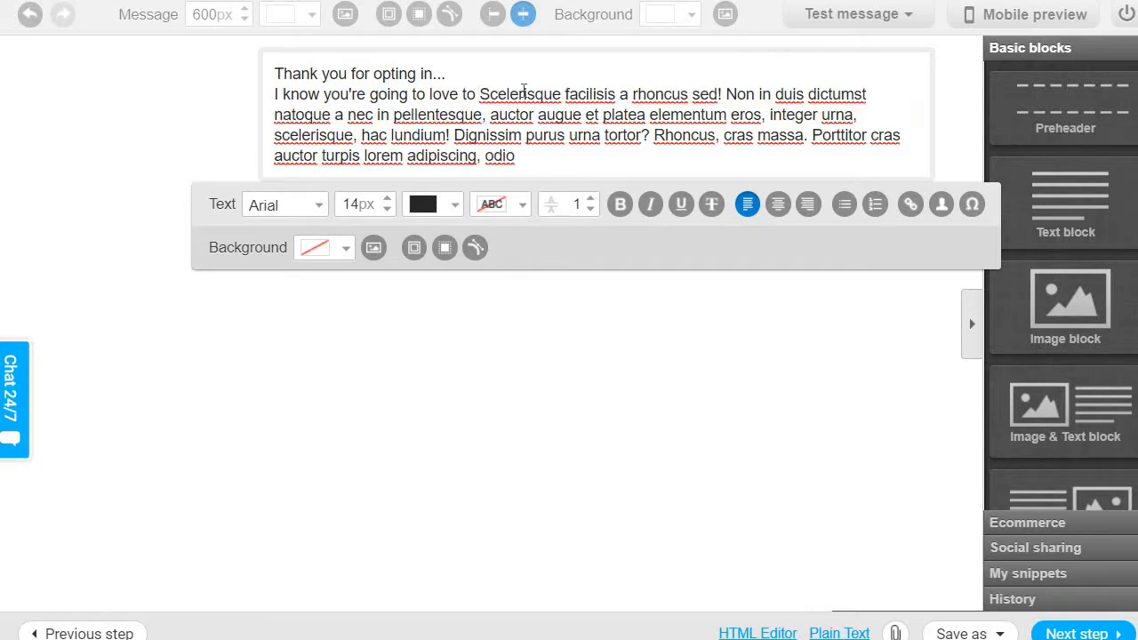
text( learn mroe abou)
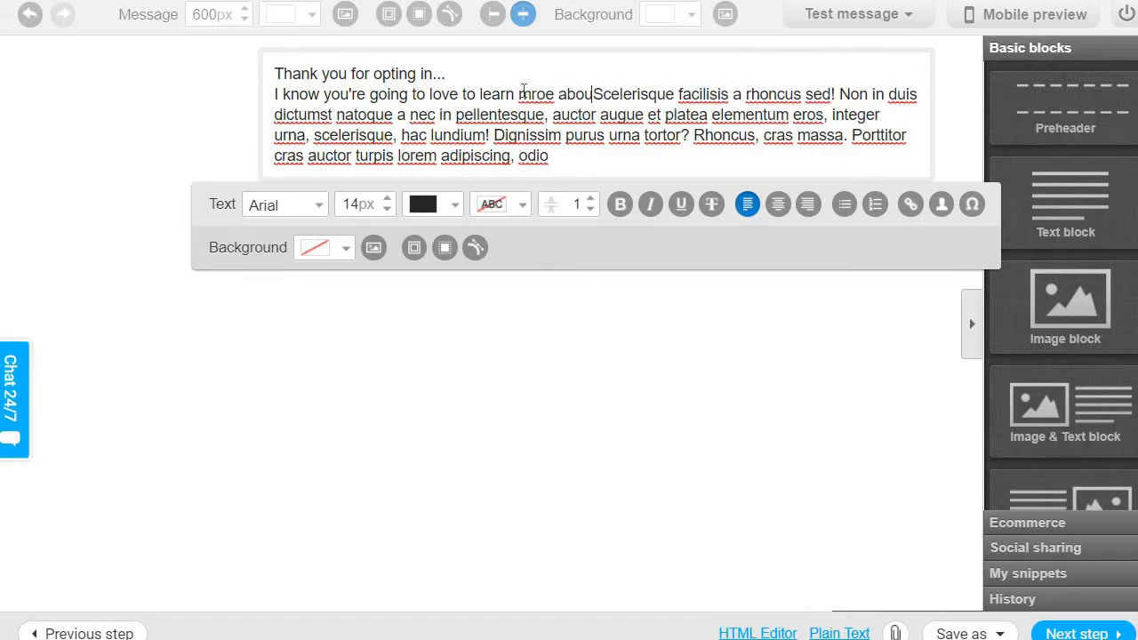
key(BackSpace)
key(BackSpace)
key(BackSpace)
key(BackSpace)
key(BackSpace)
key(BackSpace)
key(BackSpace)
key(BackSpace)
text(ore a)
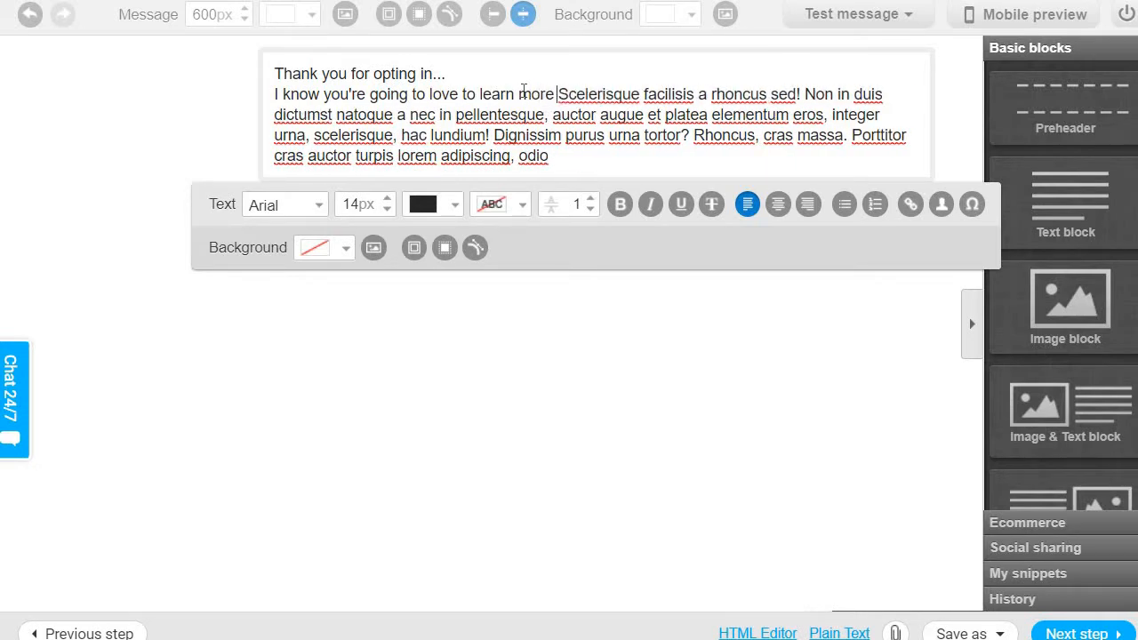
text(bout XYZ)
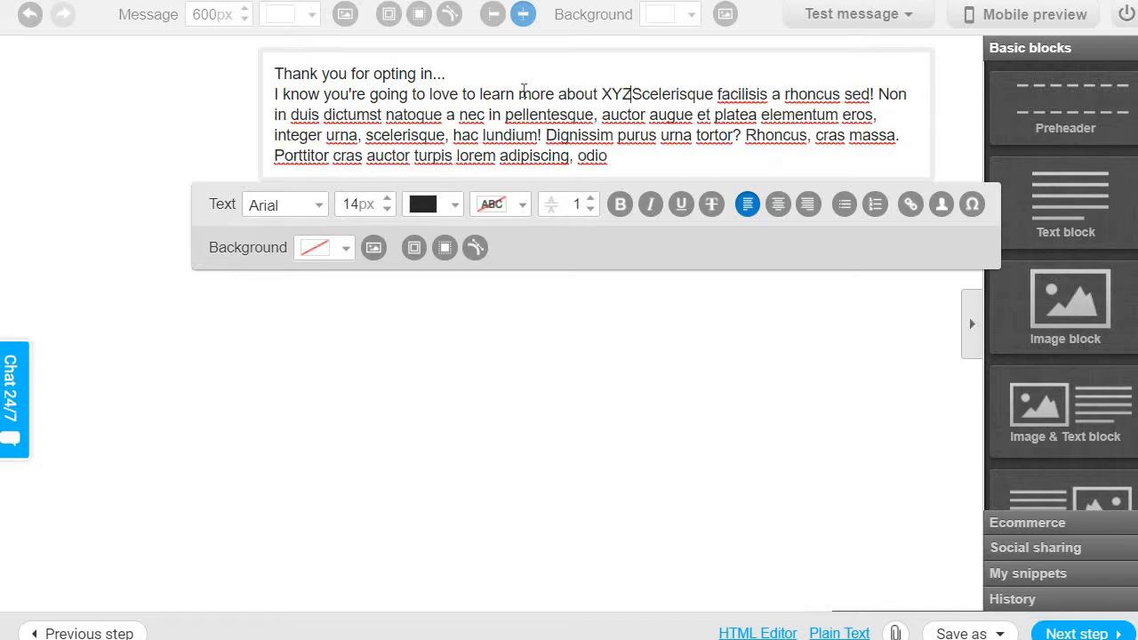
text(.)
key(Return)
key(Return)
key(Return)
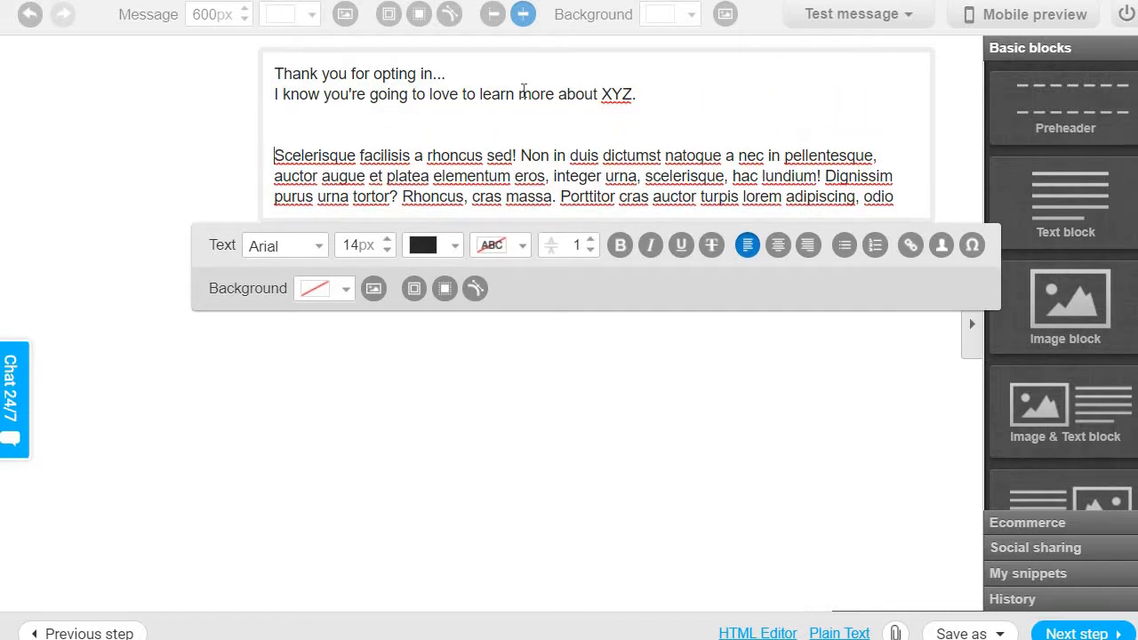
- Write "Click here to download your free cheatsheet." before the placeholder text, followed by blank lines
text(Clilck he)
key(BackSpace)
key(BackSpace)
key(BackSpace)
key(BackSpace)
key(BackSpace)
key(BackSpace)
key(BackSpace)
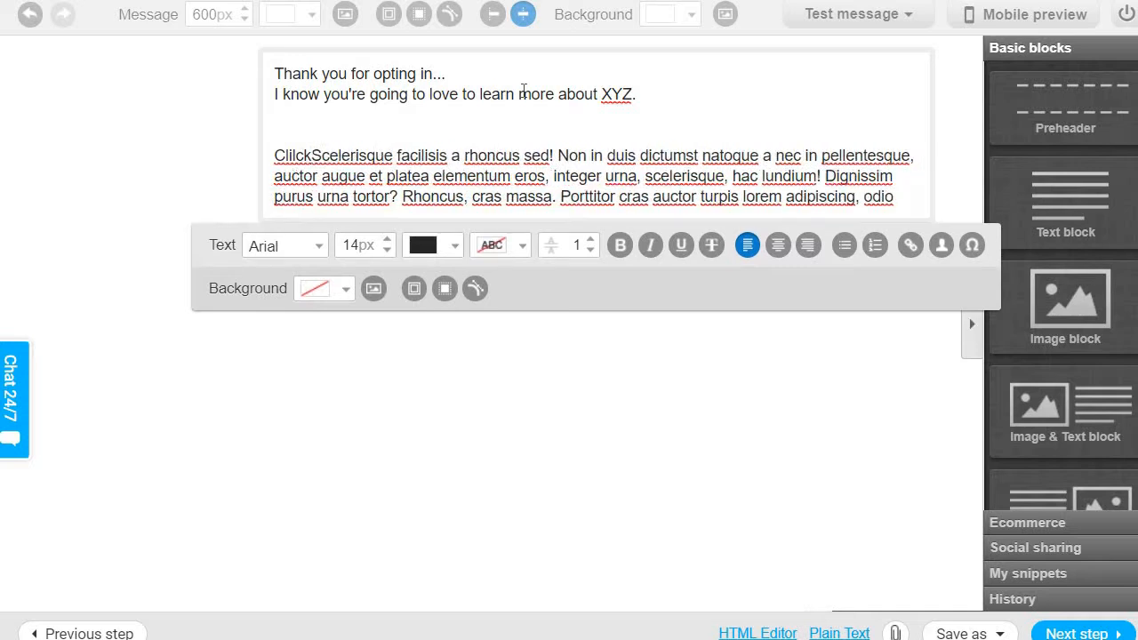
text(ick here to down)
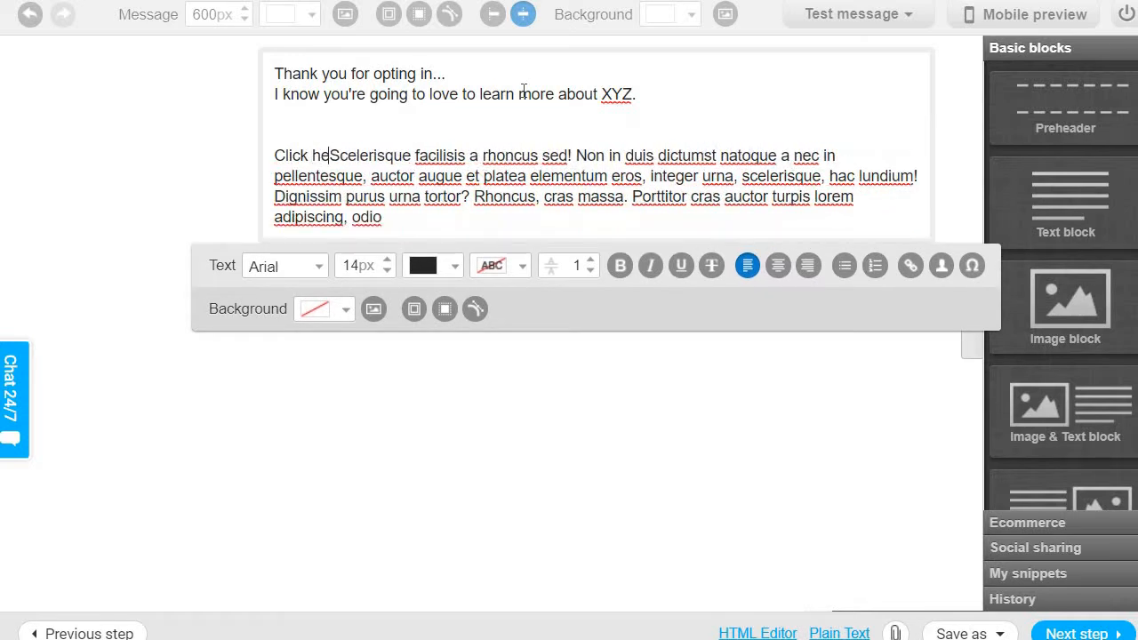
text(load your free )
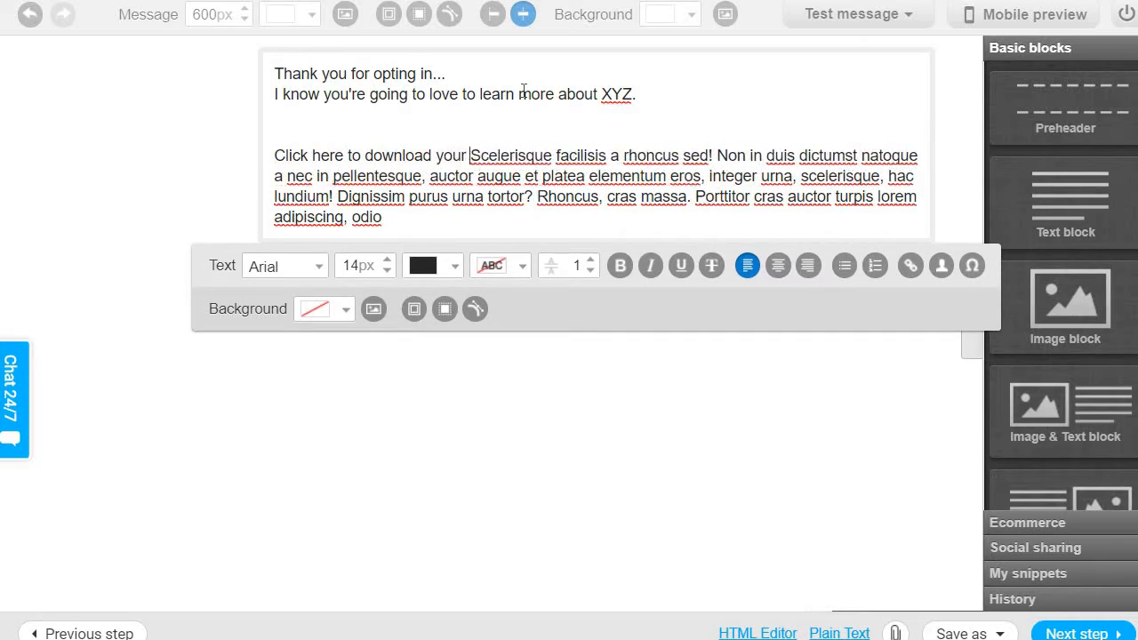
text(cheatsheet.)
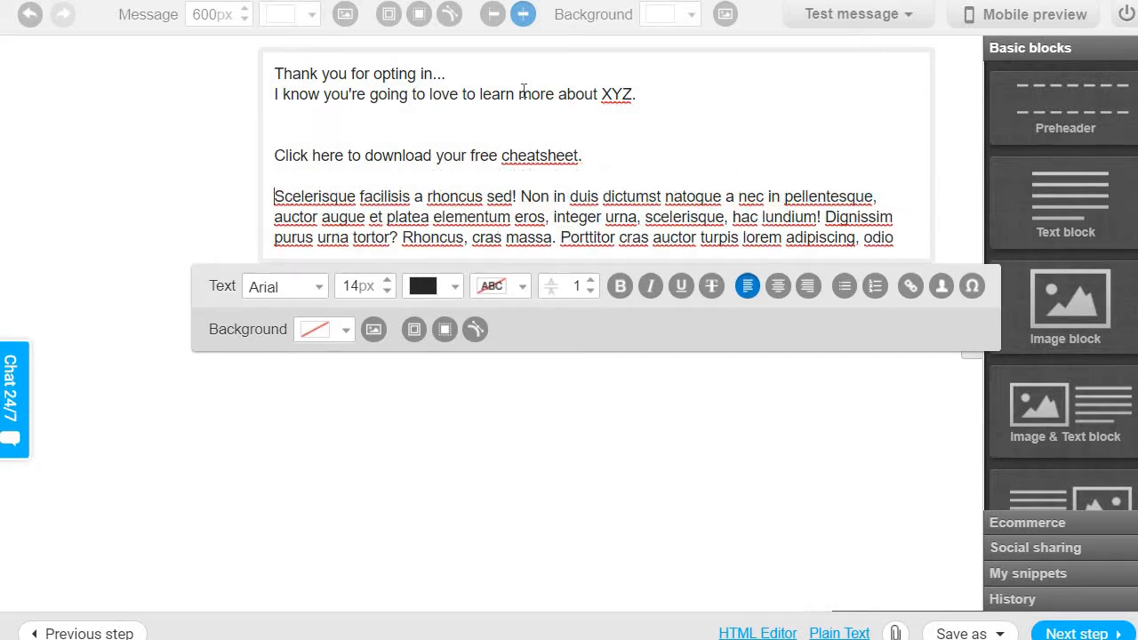
key(Return)
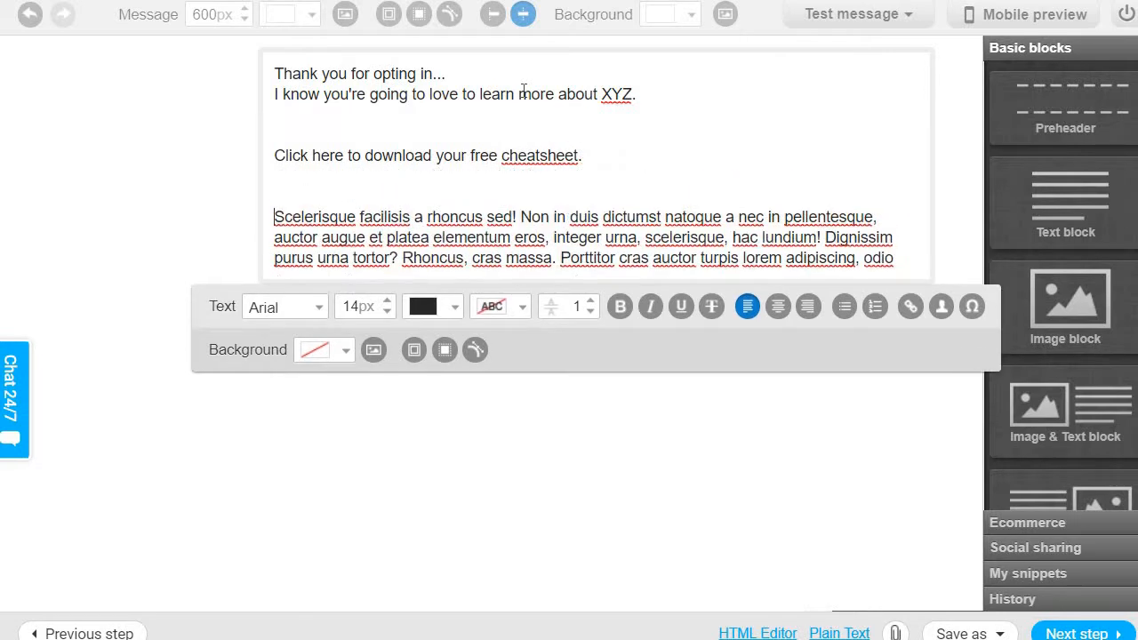
- Write "Make sure you open up future emails..." below the cheatsheet line, before the placeholder text
text(You)
key(BackSpace)
key(BackSpace)
key(BackSpace)
text(Ma)
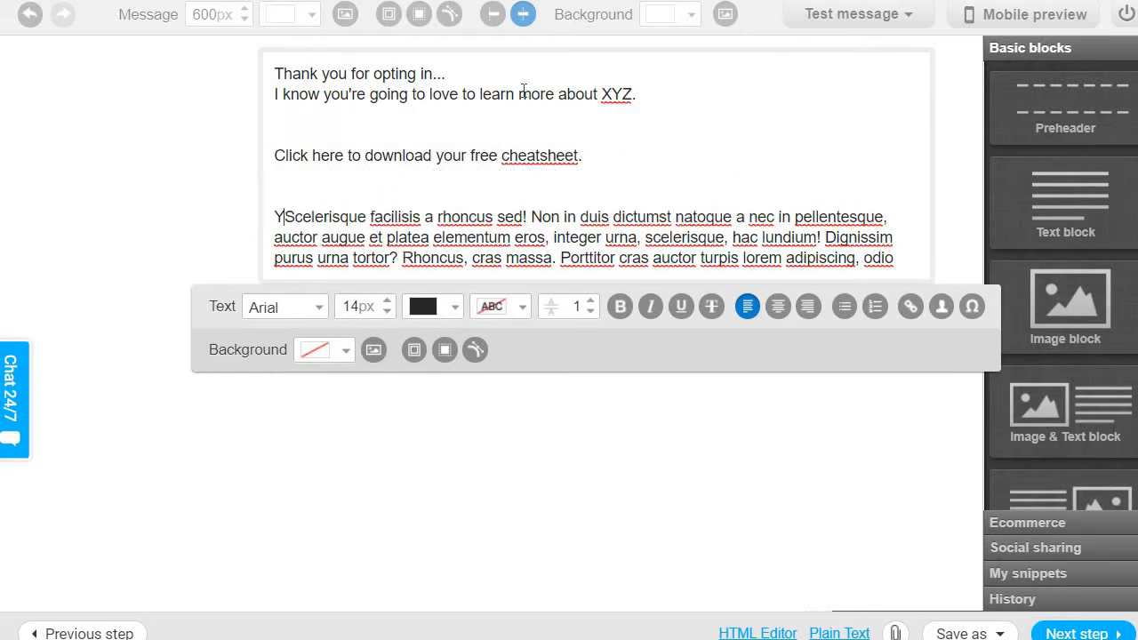
text(ke sure you op)
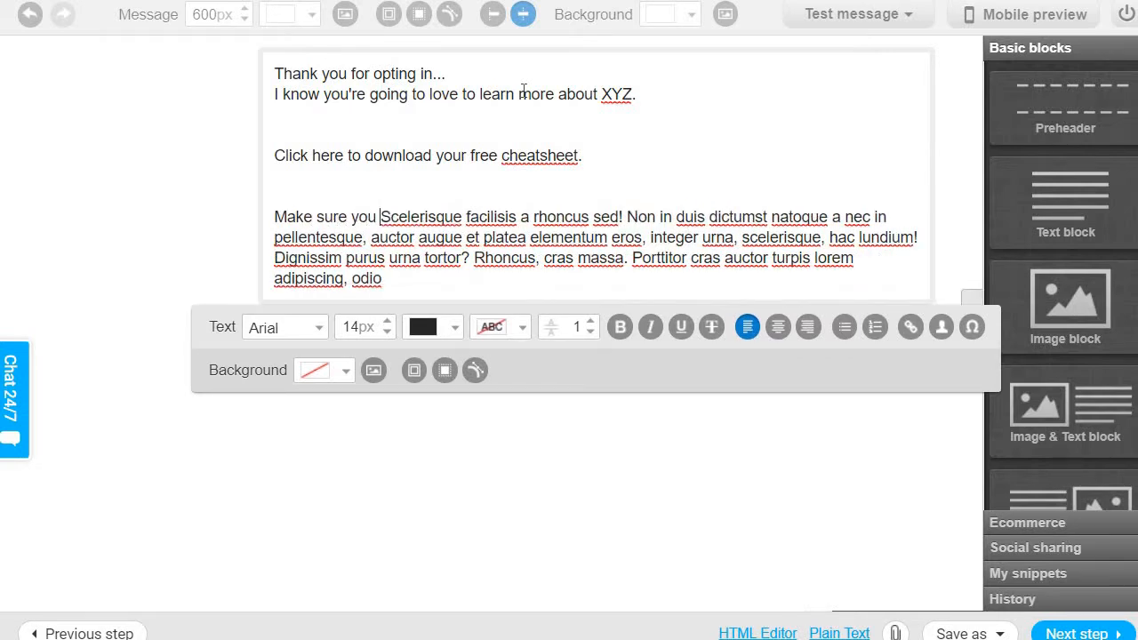
text(en your)
key(BackSpace)
key(BackSpace)
key(BackSpace)
key(BackSpace)
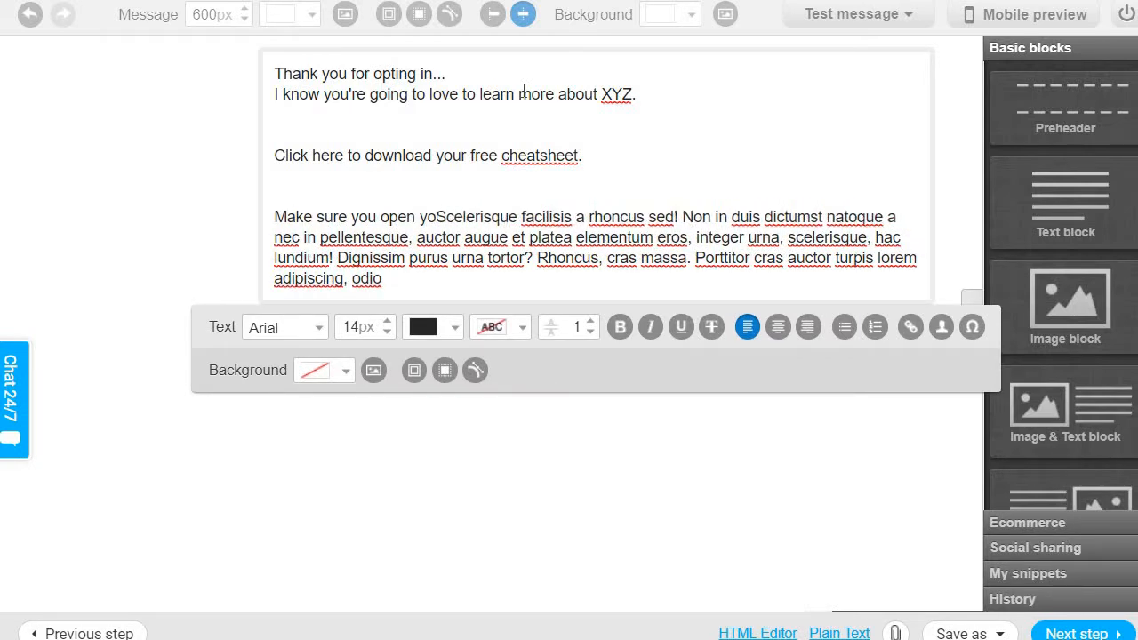
key(BackSpace)
text(up future em)
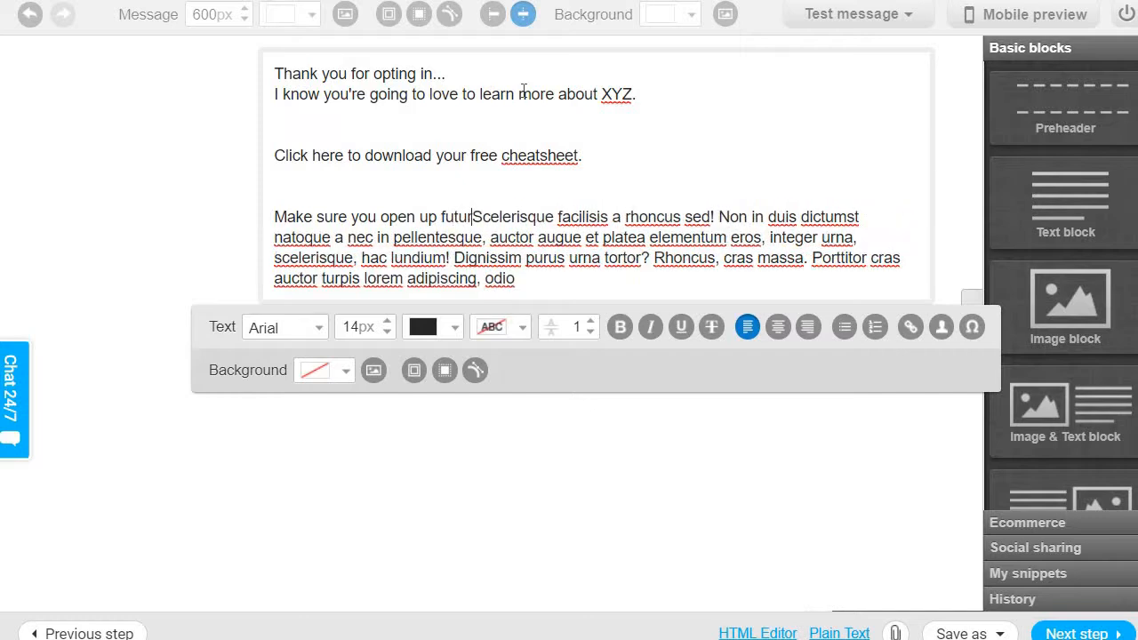
text(ails...)
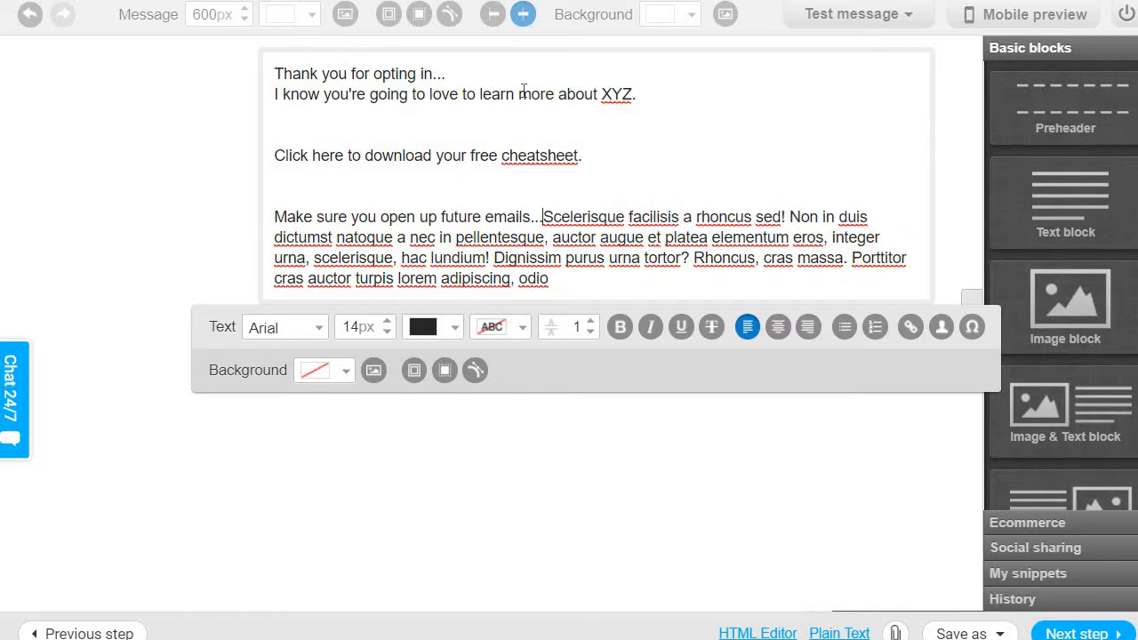
- Add the line "As I will be talking about topics such as:" below the future emails line, followed by blank lines
key(Return)
text(As )
text(I will be)
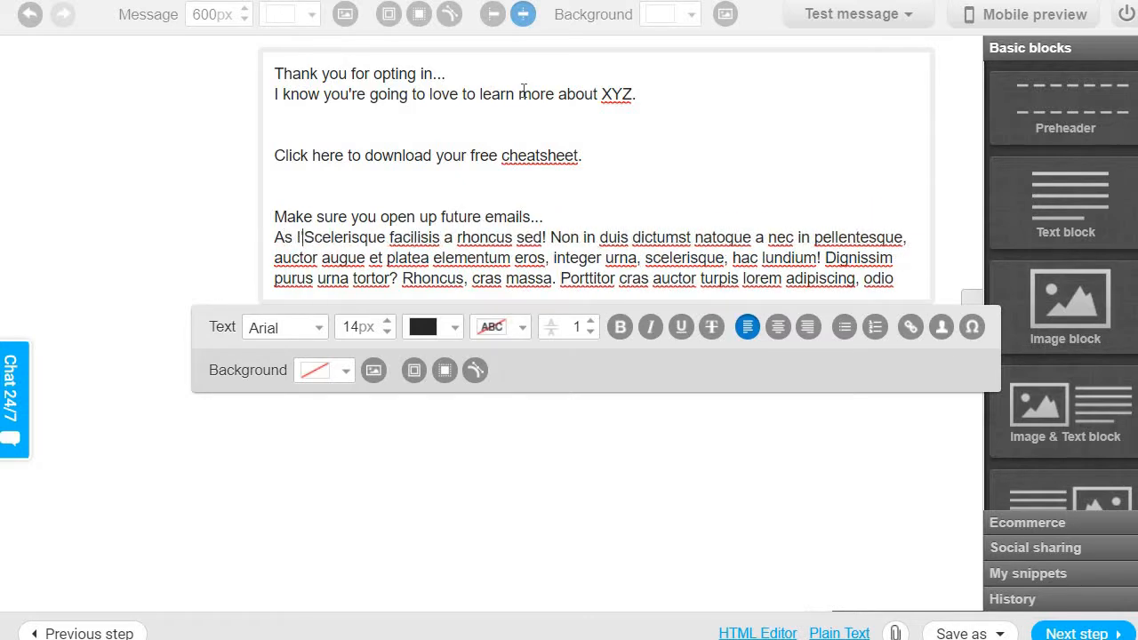
text( talking about topic)
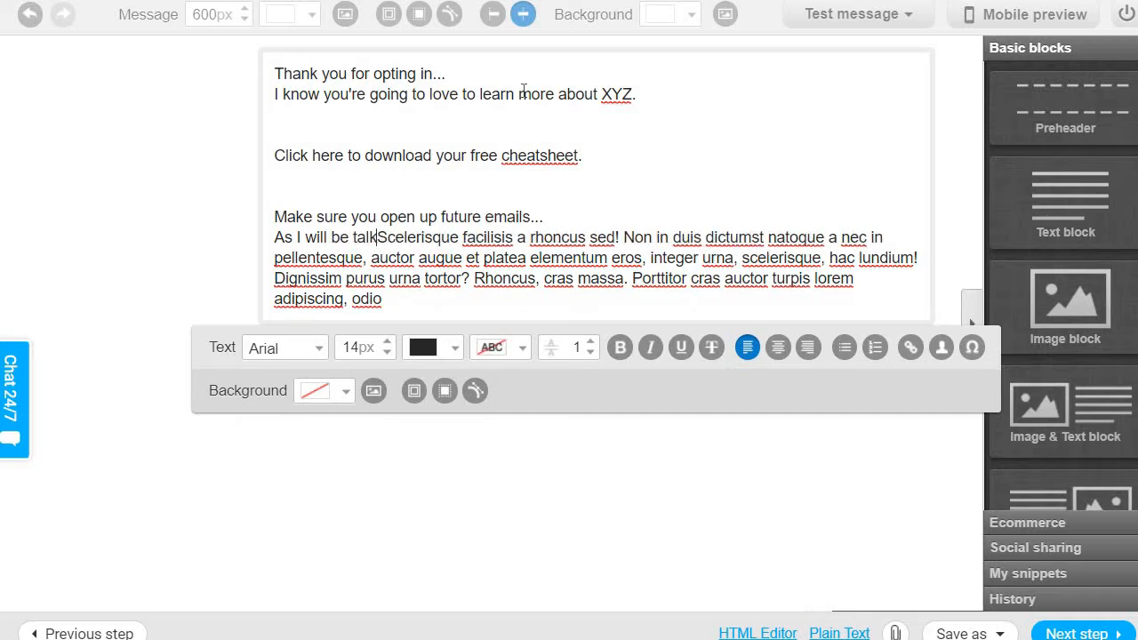
text(s such as:)
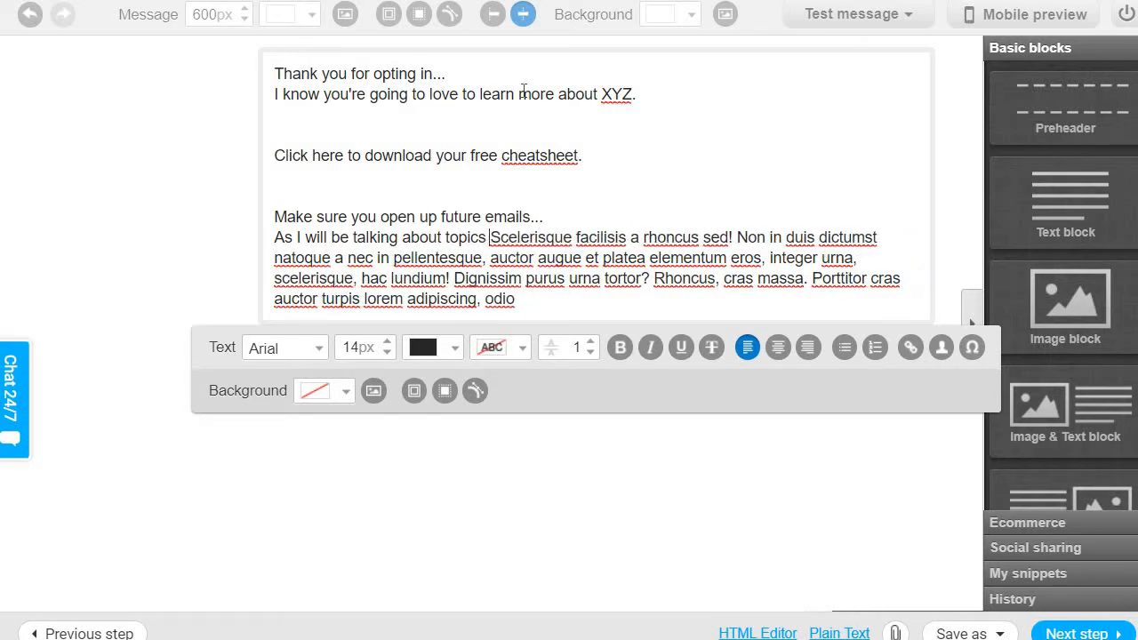
key(Return)
key(Return)
key(Return)
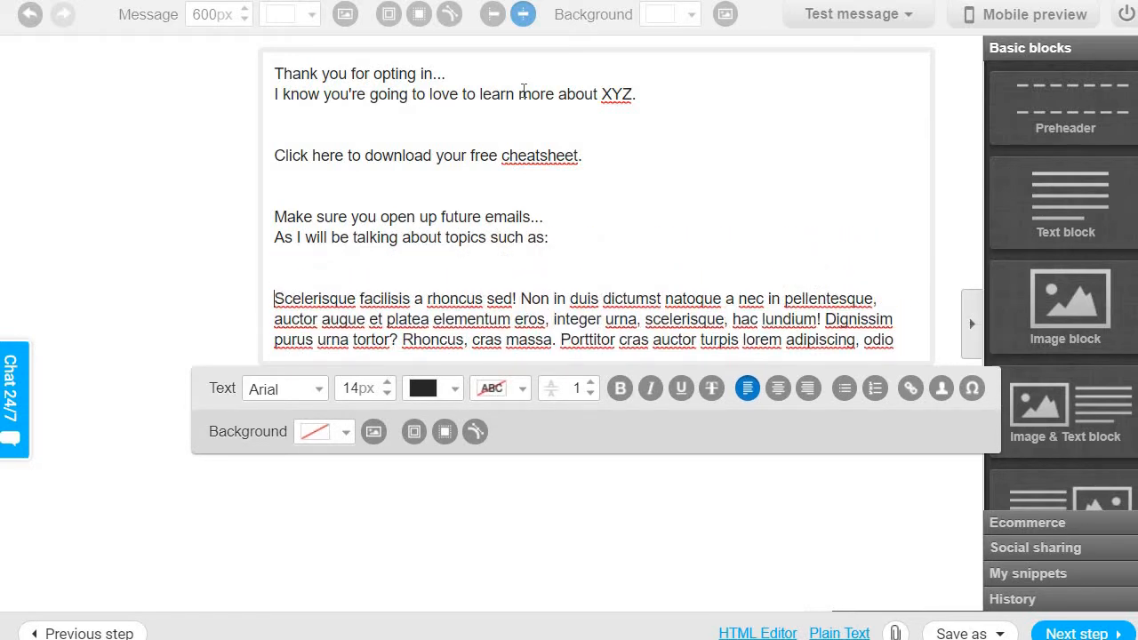
- List the topics "-X", "-Y" and "-Z" on separate lines, followed by a blank line
text(-X)
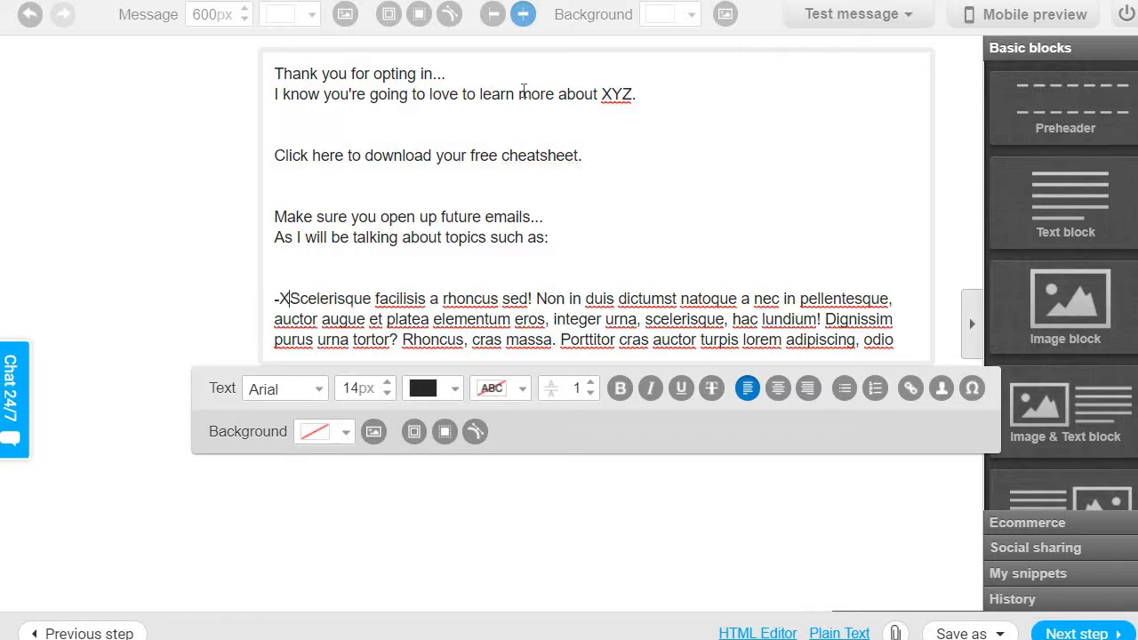
key(Return)
text(-Y)
key(Return)
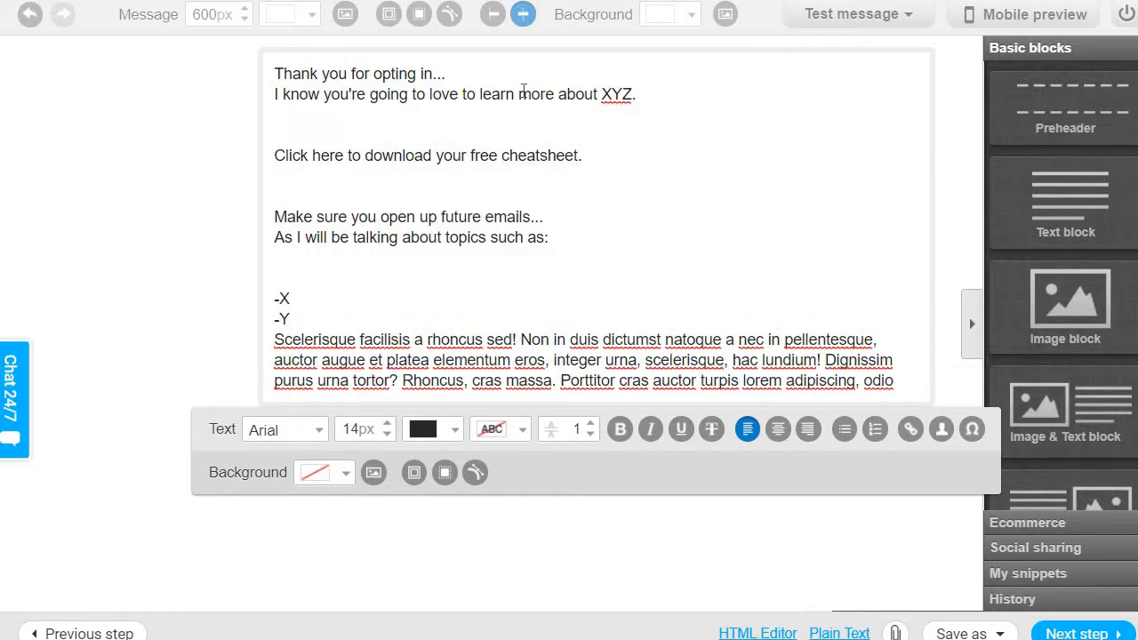
text(-Z)
key(Return)
key(Return)
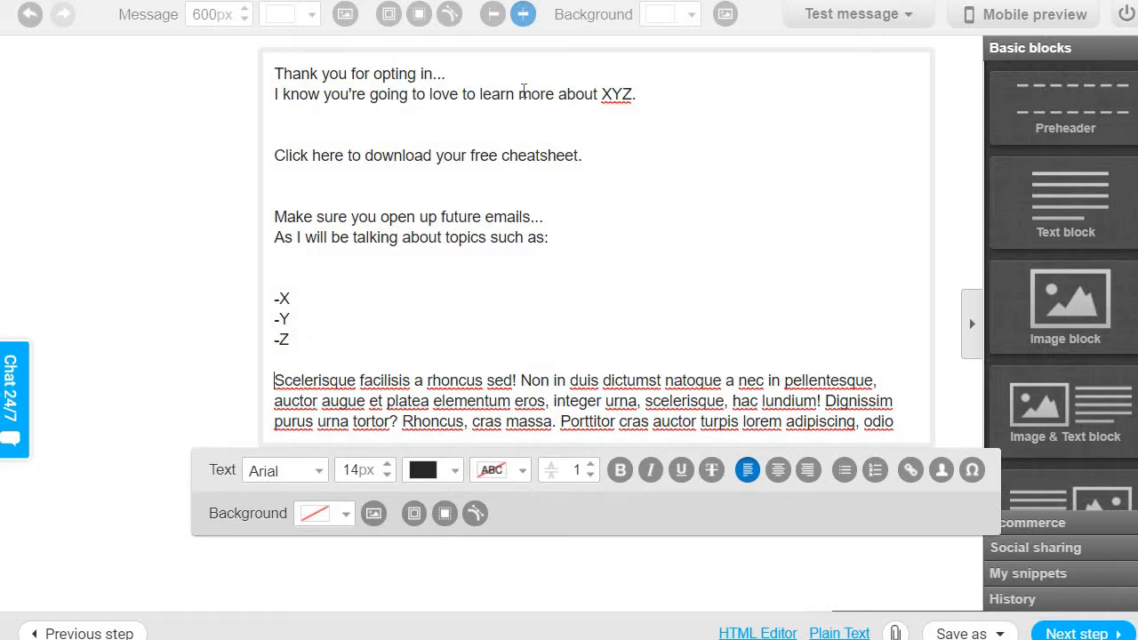
- Write the closing lines "That's about for now." and "I will talk to you soon." below the topic list, followed by blank lines
text(That's abotu it)
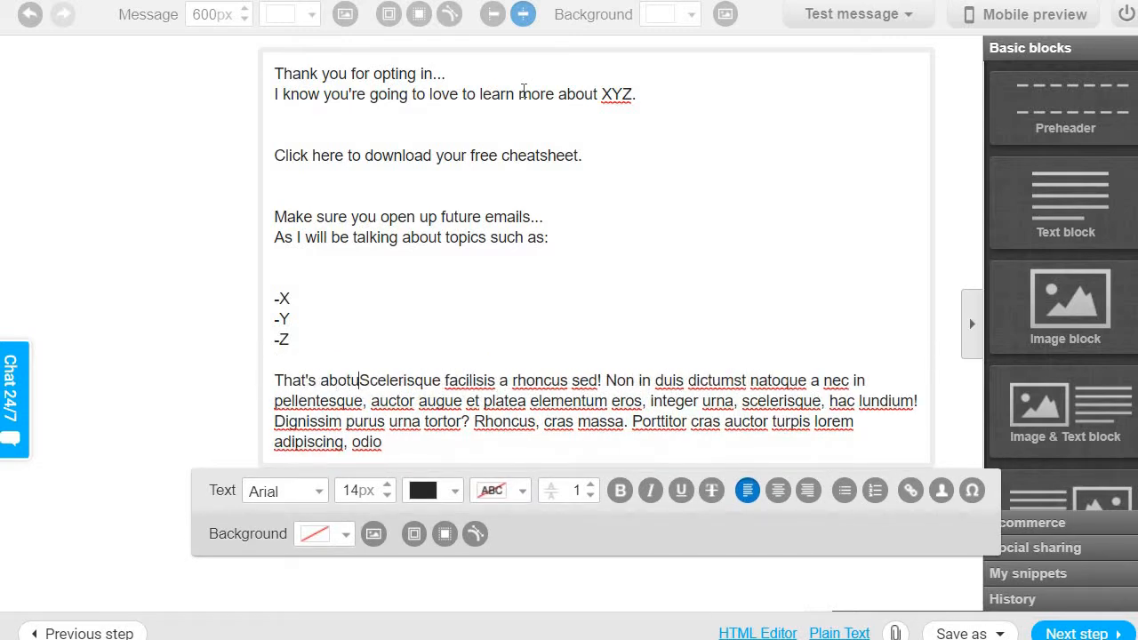
key(BackSpace)
key(BackSpace)
key(BackSpace)
key(BackSpace)
key(BackSpace)
key(BackSpace)
text(ut for now.)
key(Return)
text(I wil)
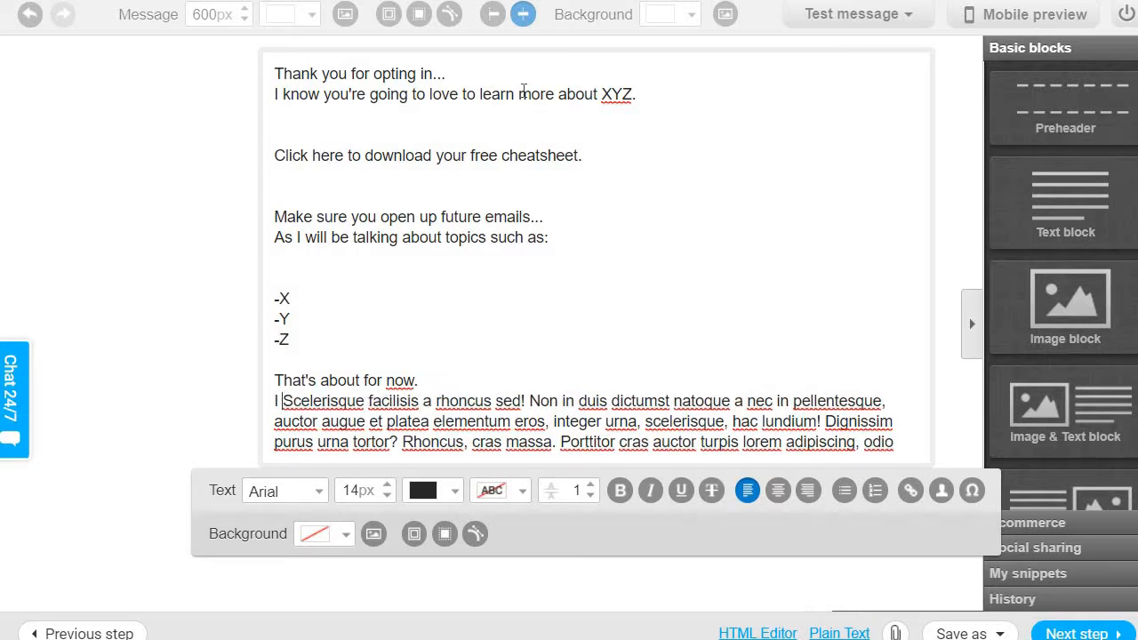
text(l talk to you soon)
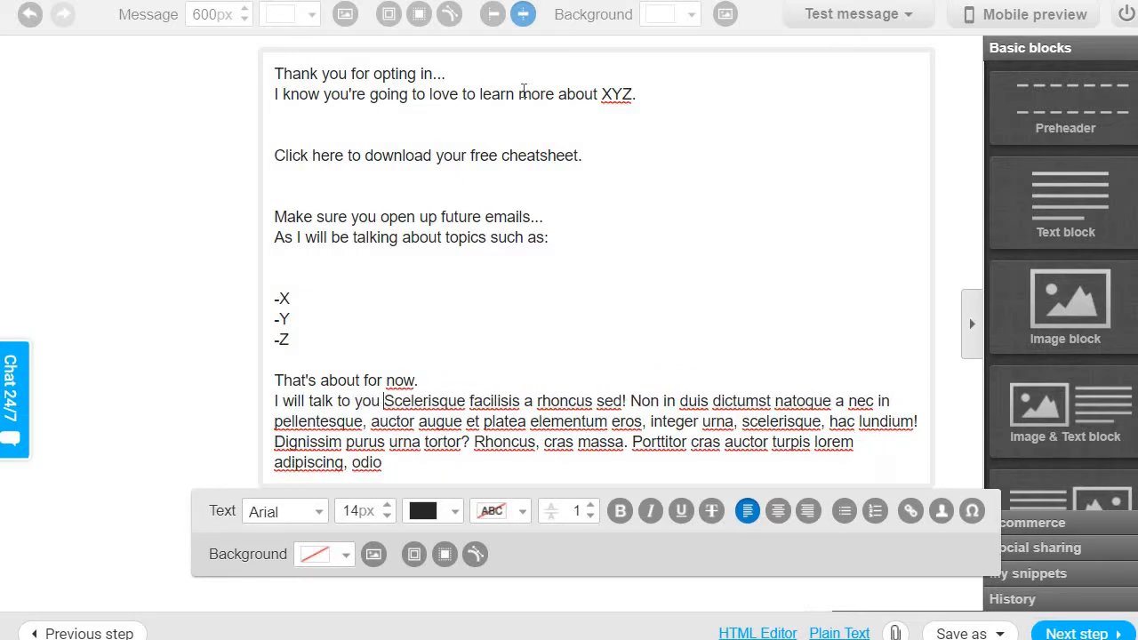
text(.)
key(Return)
key(Return)
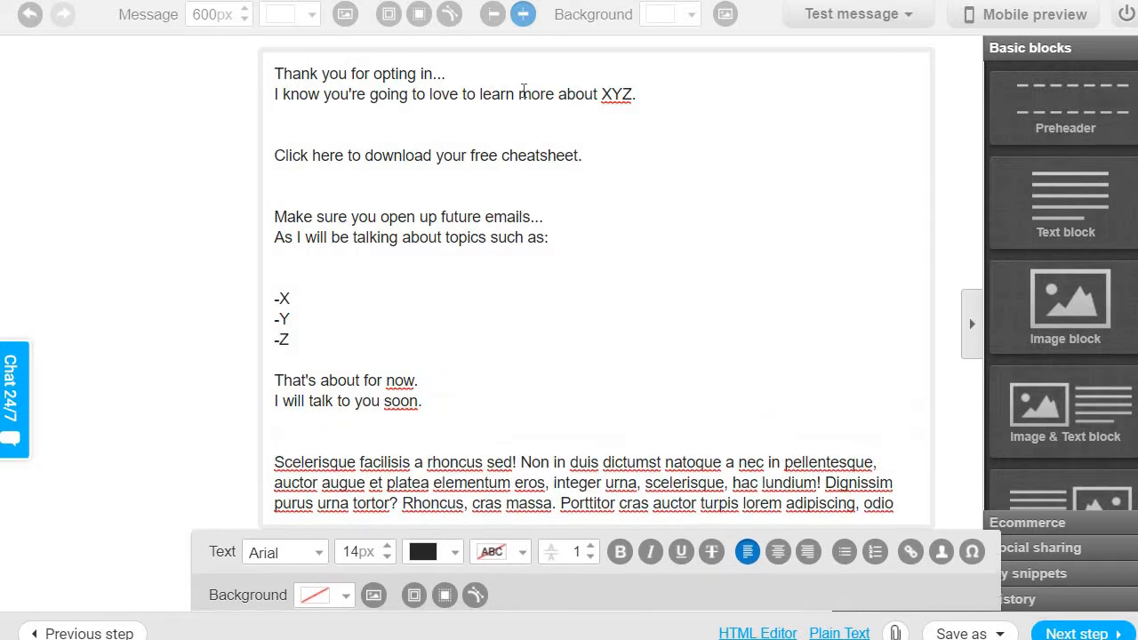
- Add "Sign off" at the end of the message and delete the remaining placeholder paragraph
text(Sign off)
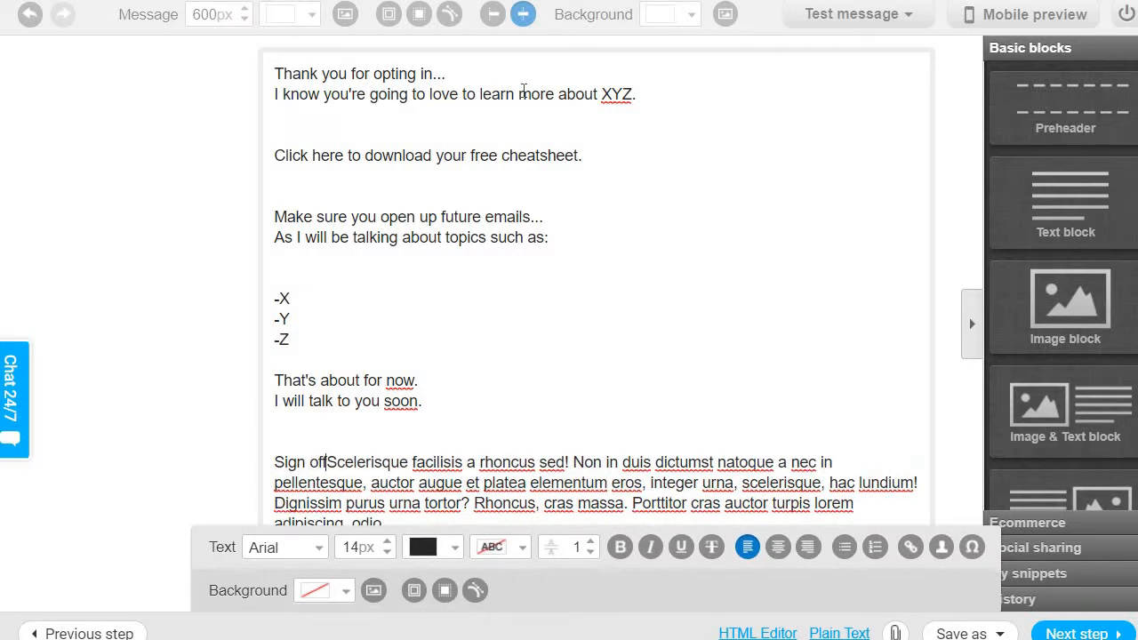
key(Return)
key(Return)
key(Delete)
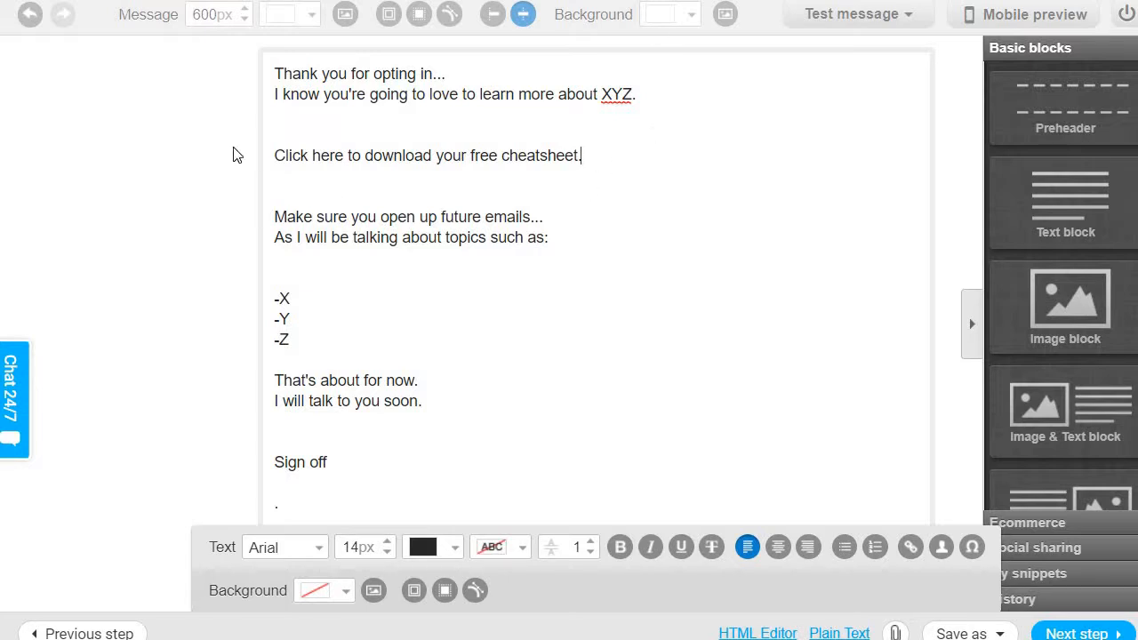
drag(580, 156, 264, 153)
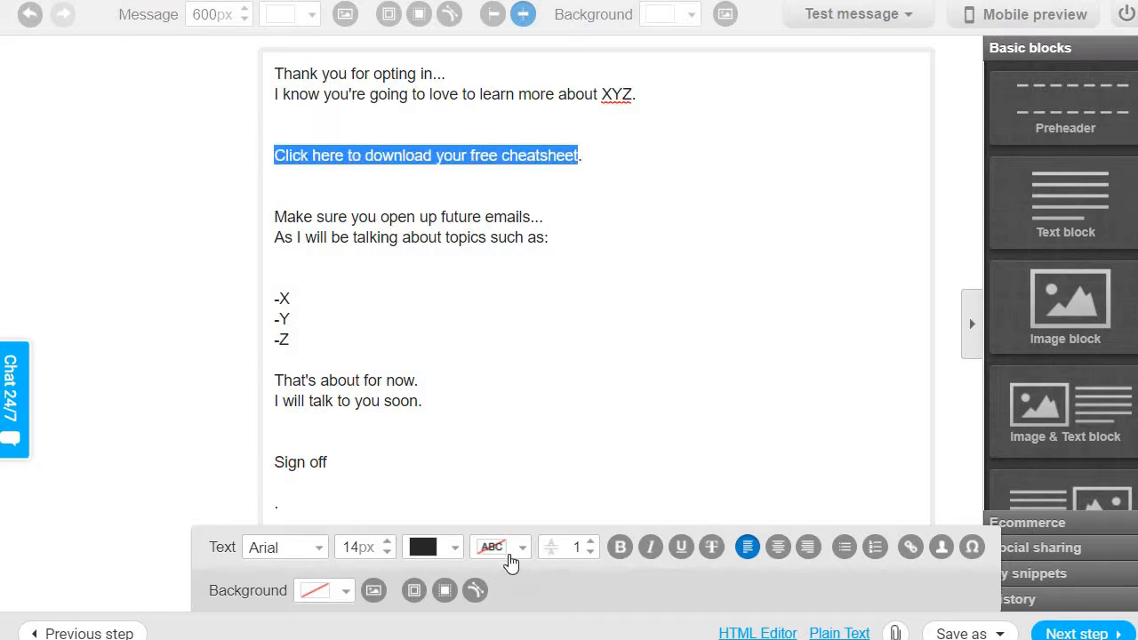
click(910, 546)
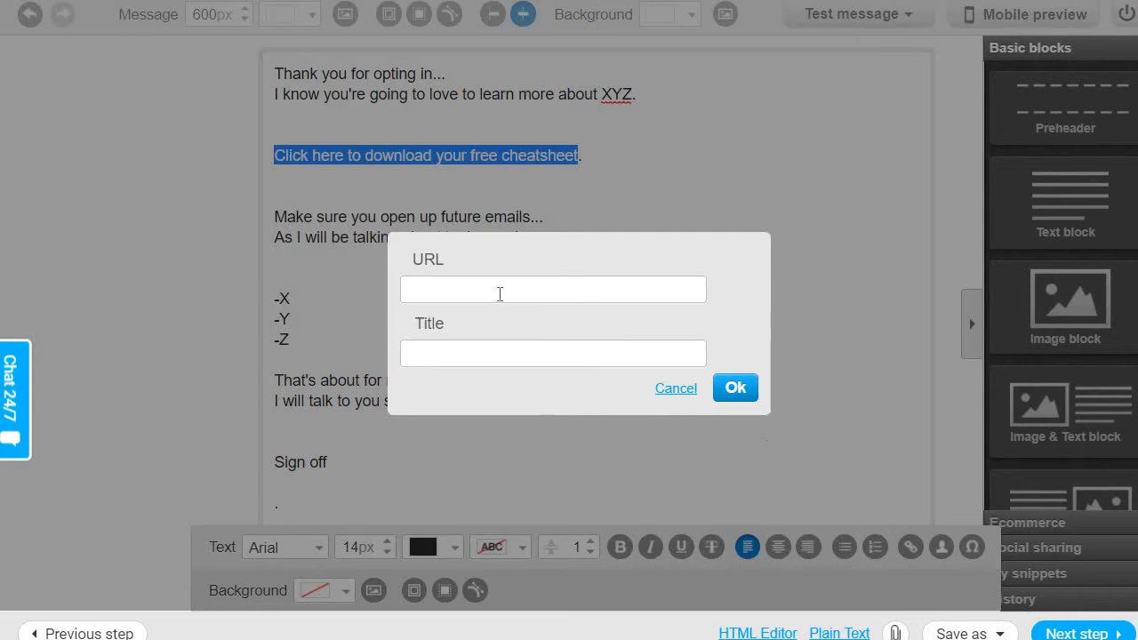
click(500, 291)
text(www.ao)
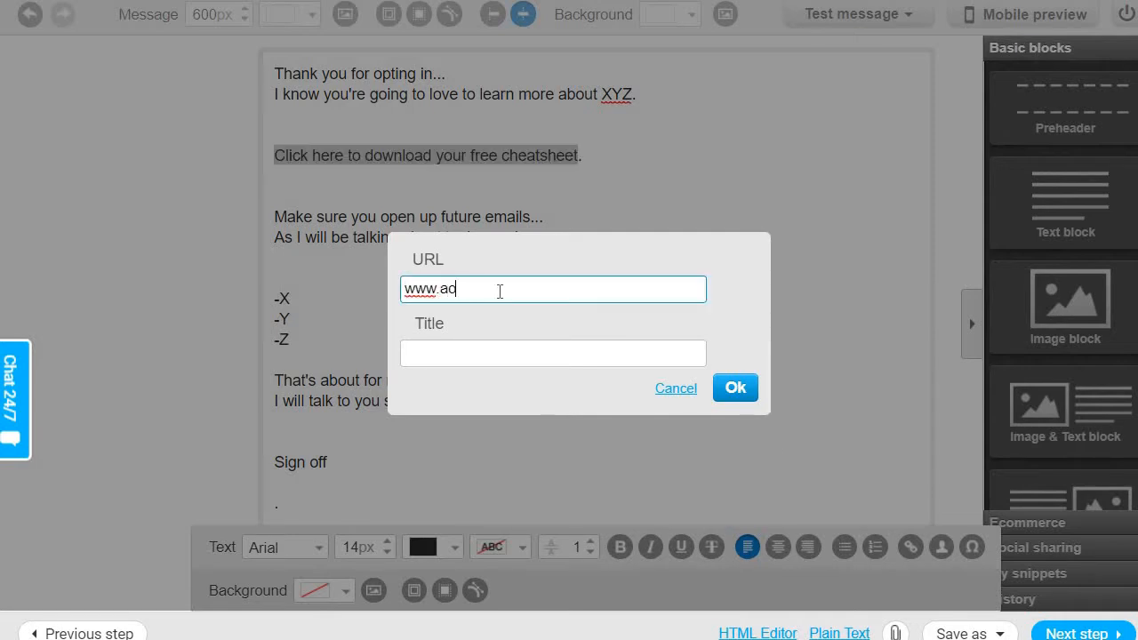
text(l.com)
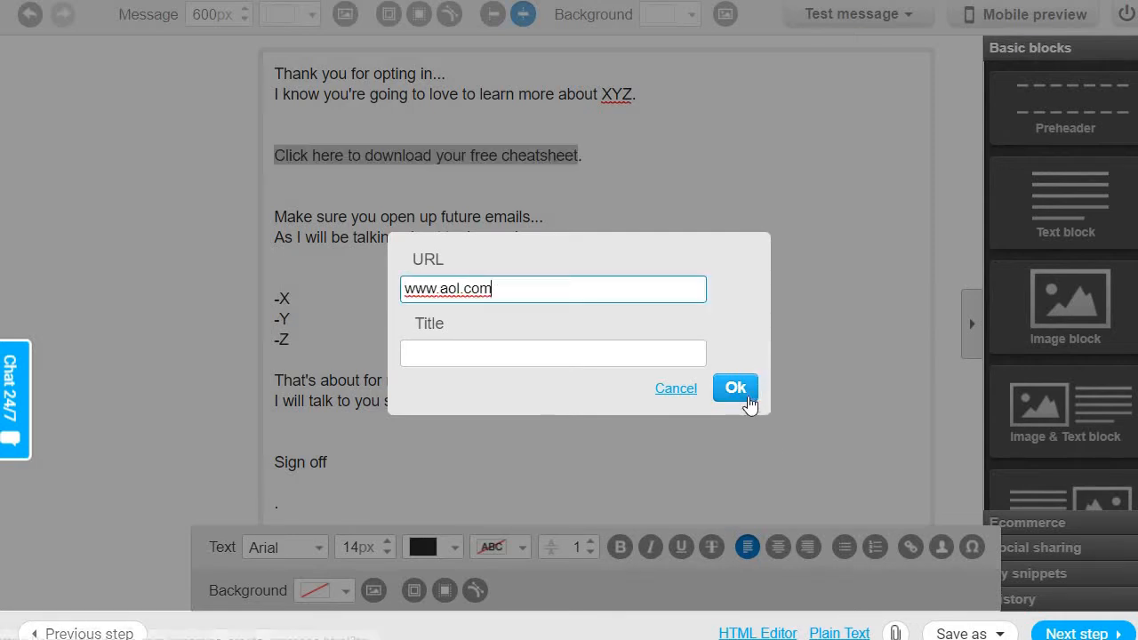
click(743, 393)
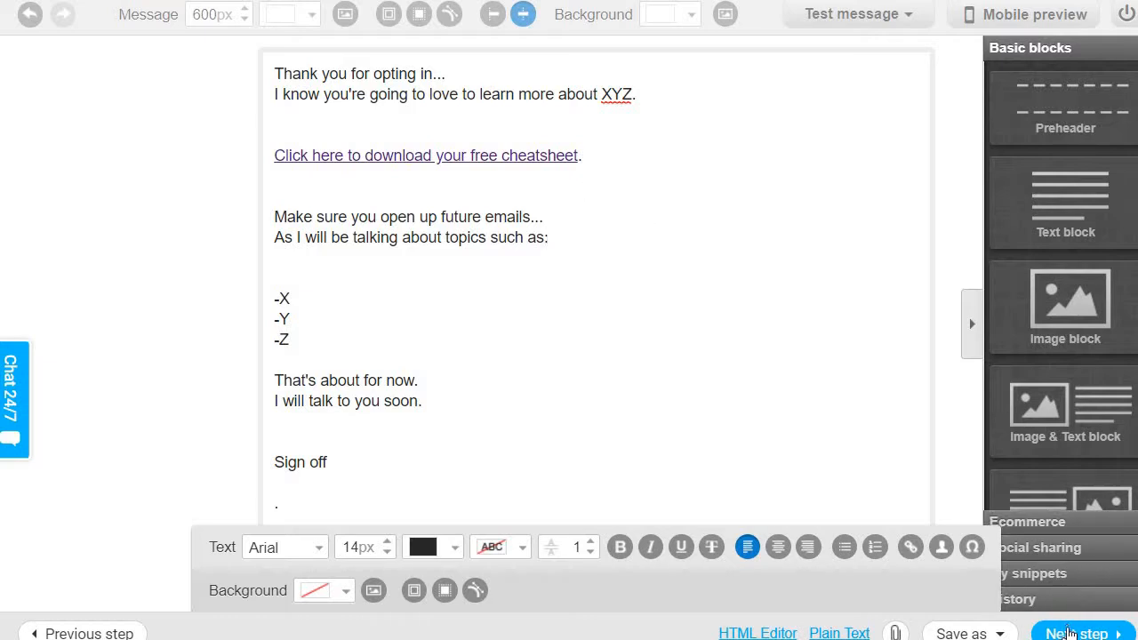
- Finish the welcome message and publish the Day 0 autoresponder
click(1072, 633)
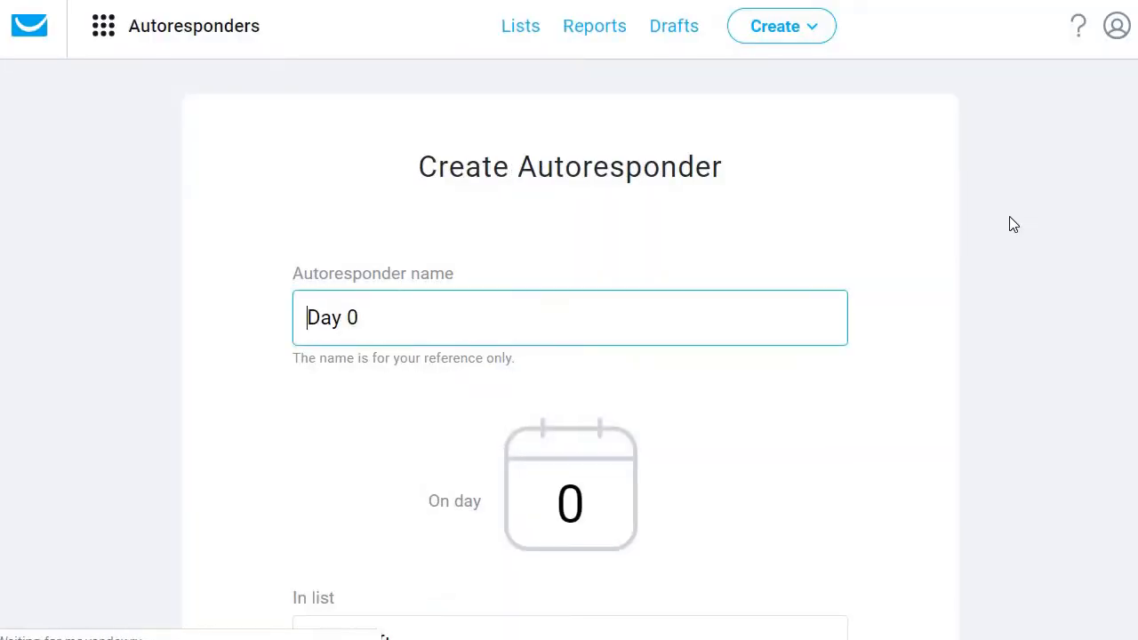
scroll(1009, 216, down, 4)
scroll(1009, 216, down, 5)
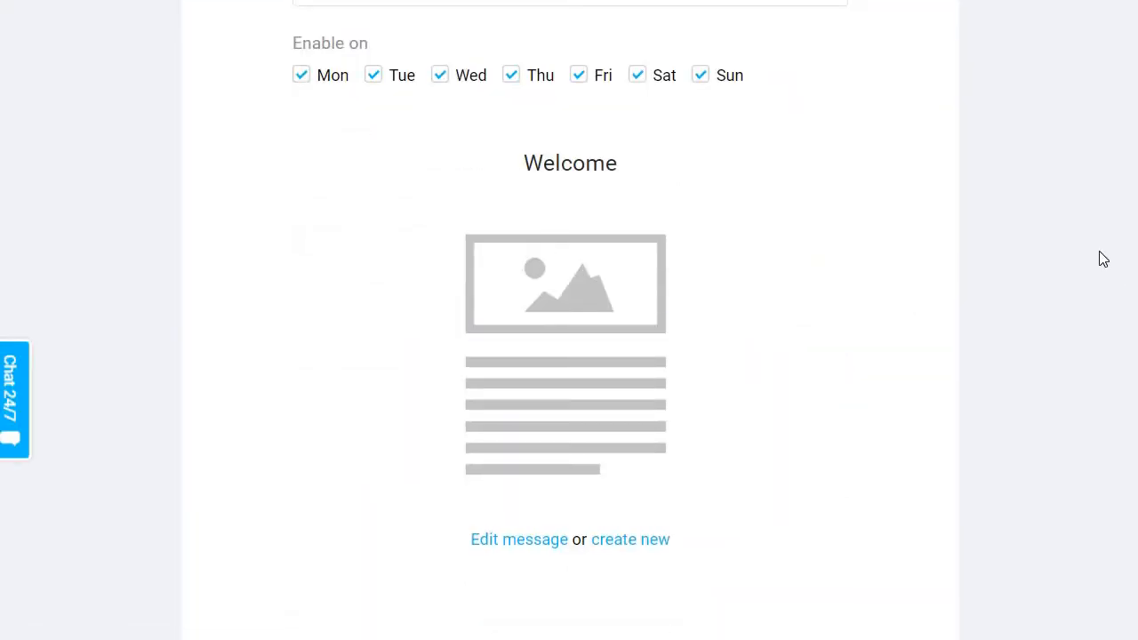
scroll(1099, 257, down, 3)
click(771, 454)
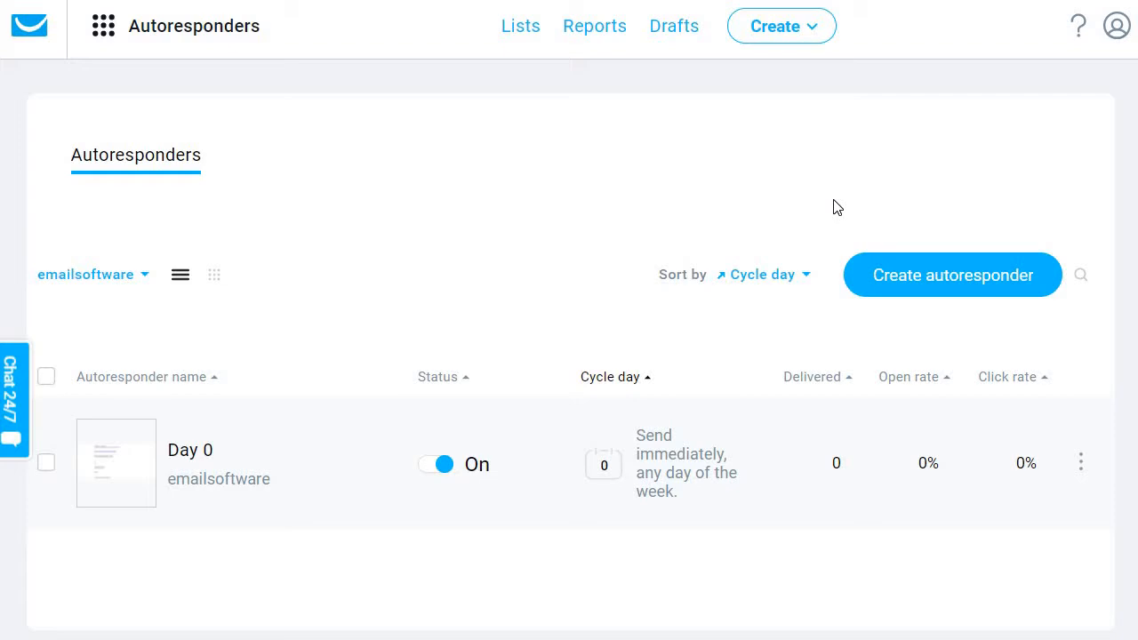
- Preview the Day 0 message and check its download link and the leftover placeholder text below the sign-off
scroll(807, 160, down, 2)
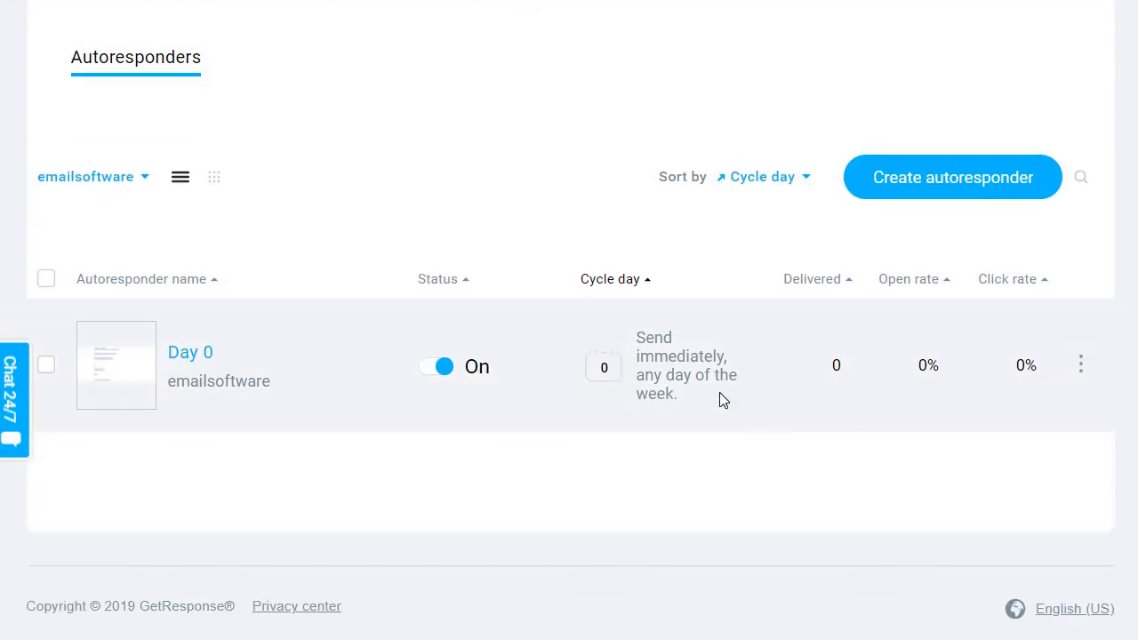
click(1081, 364)
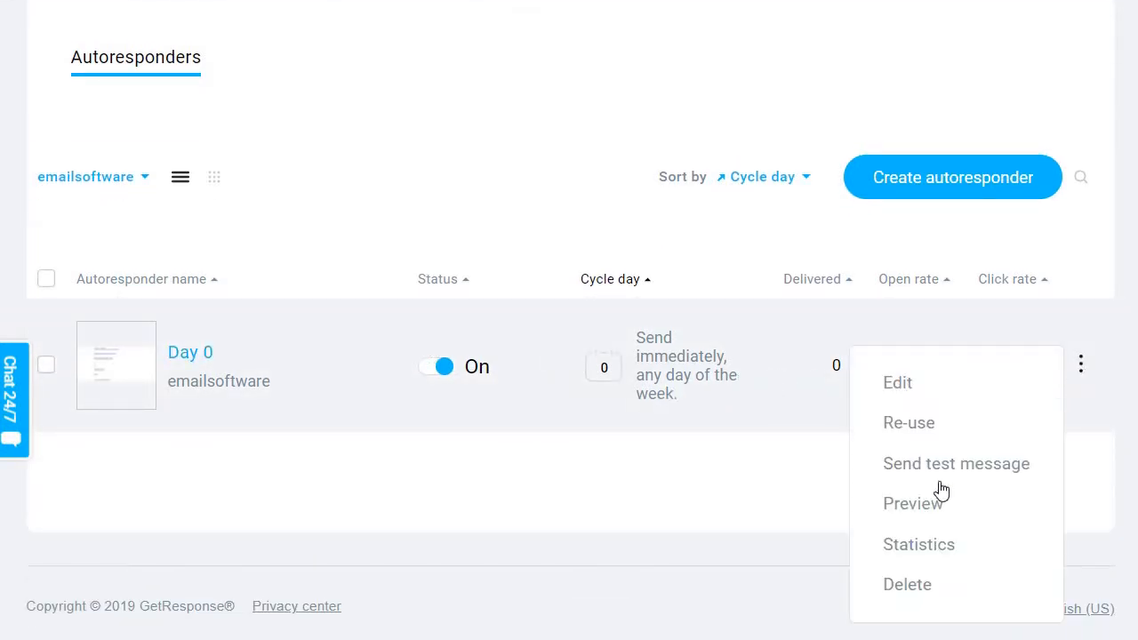
click(902, 504)
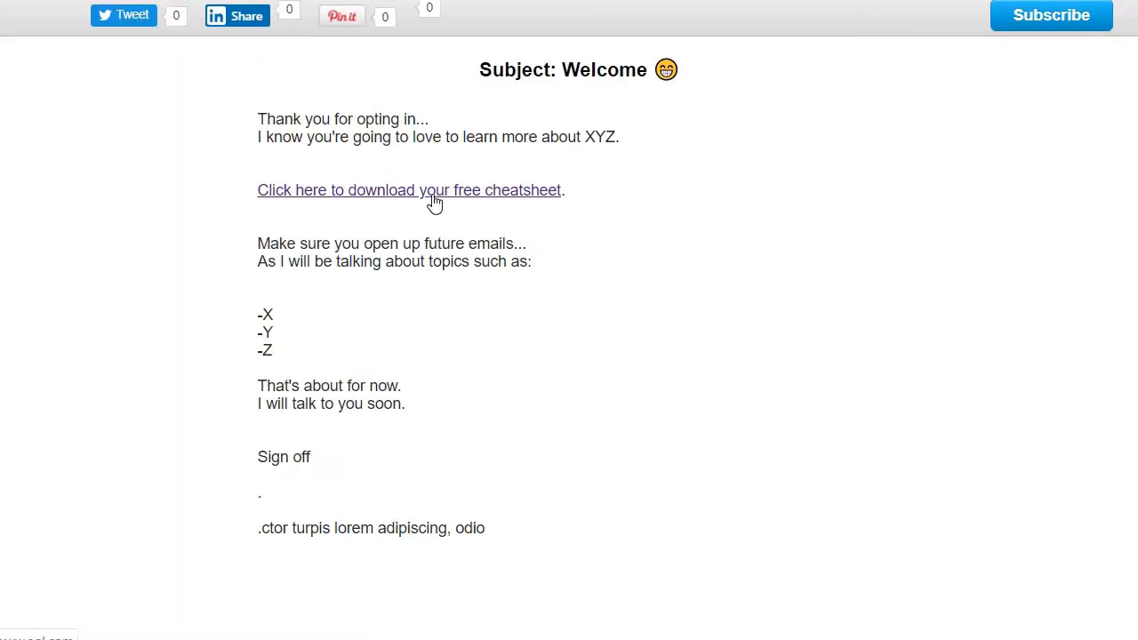
drag(515, 540, 336, 530)
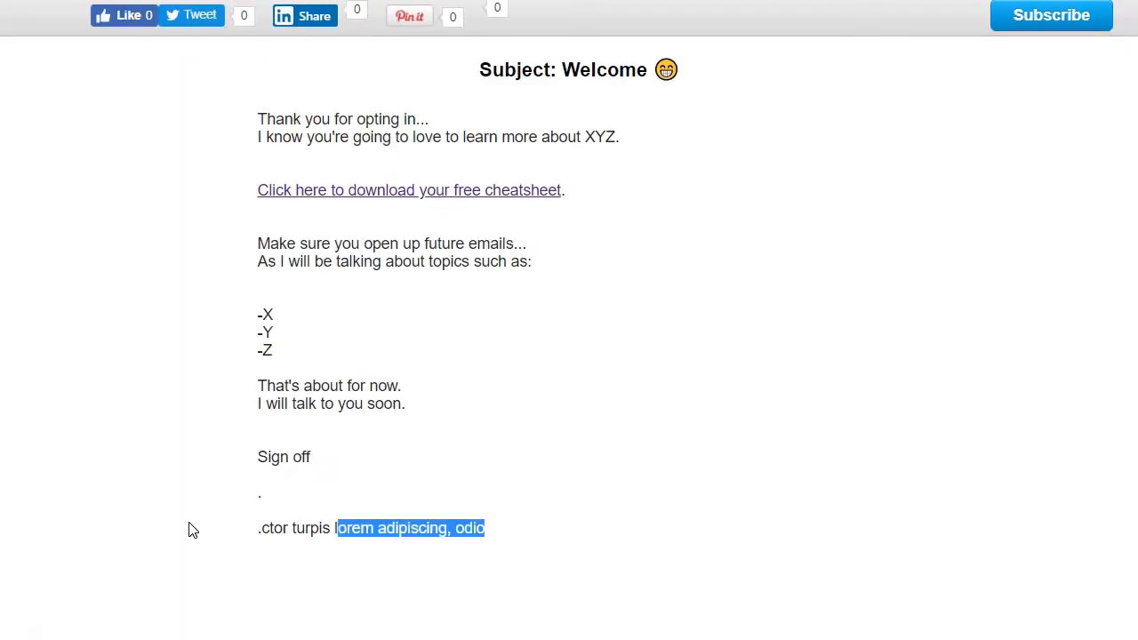
drag(191, 531, 275, 508)
triple_click(740, 401)
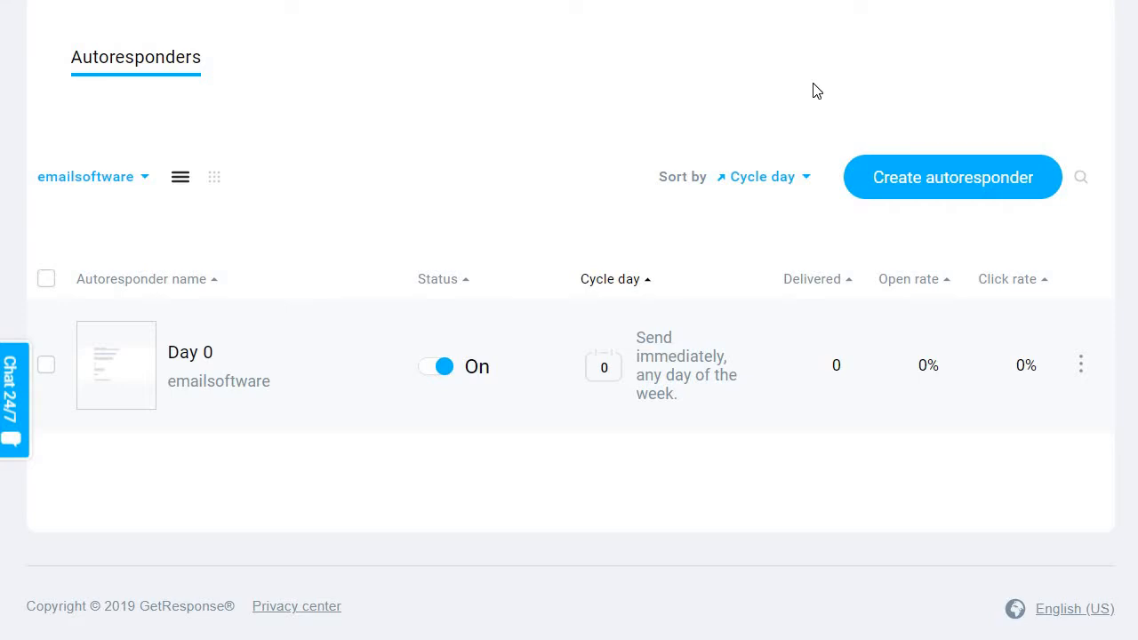
click(1079, 364)
- Create another autoresponder named "Day 2" and schedule it on day 2
click(949, 180)
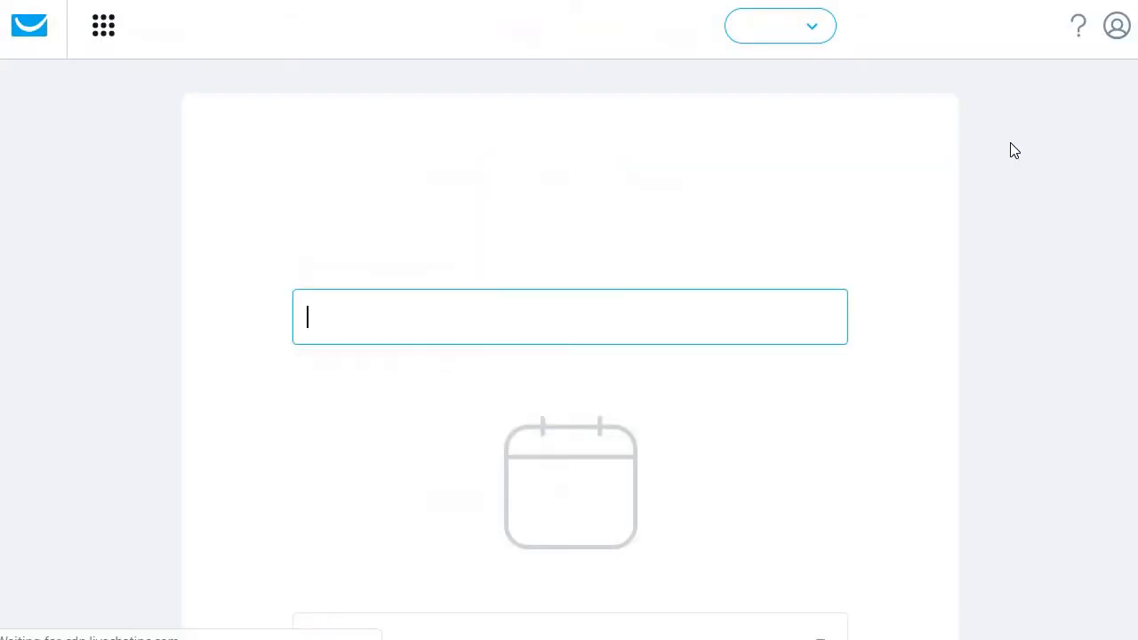
text(Day 2)
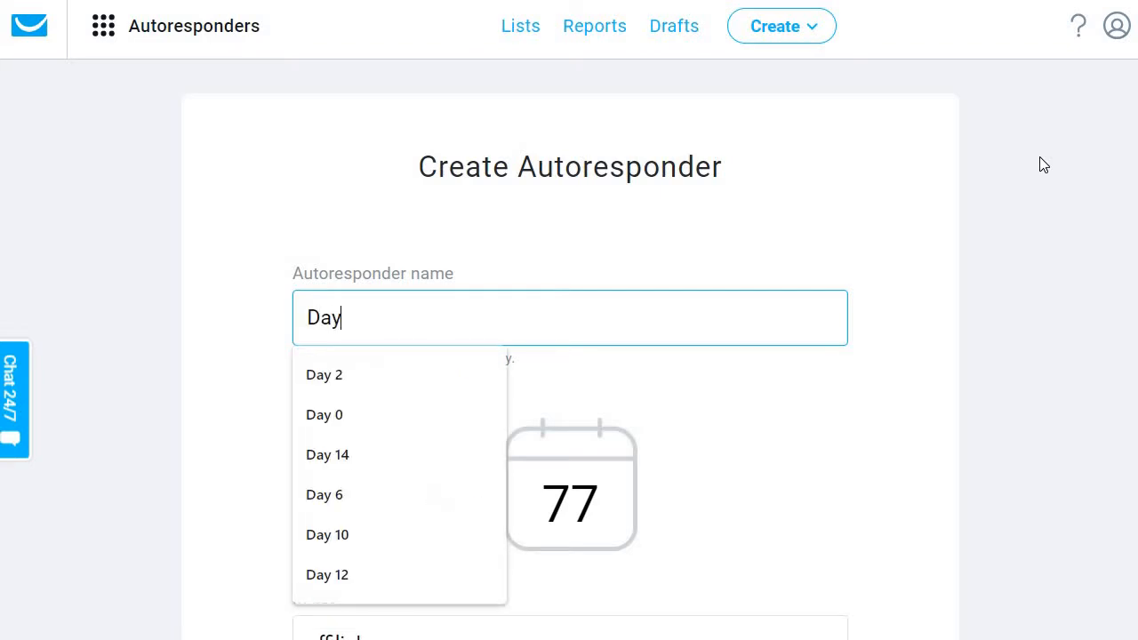
click(594, 500)
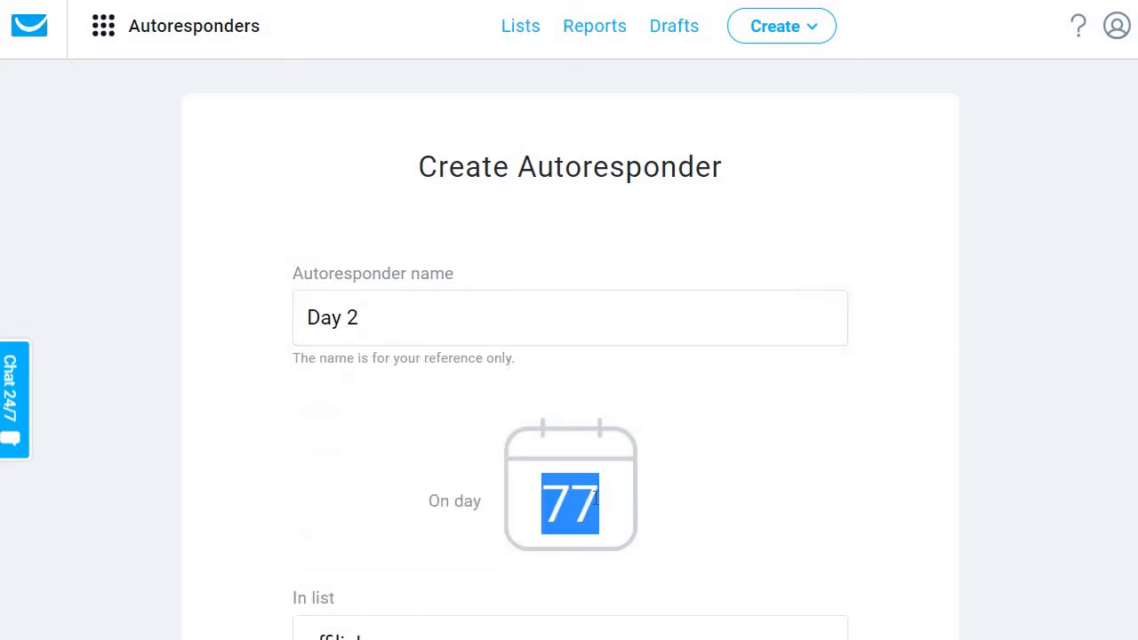
text(2)
- Create a new email for the Day 2 autoresponder with the message name "Valuable Training For"
scroll(996, 231, down, 10)
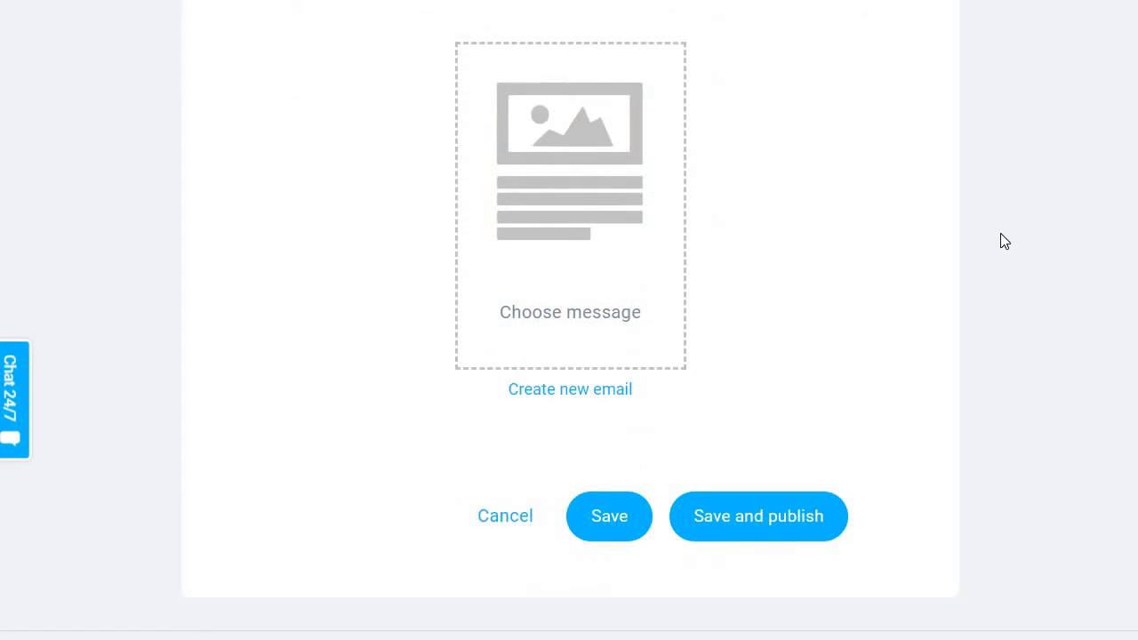
click(594, 391)
text(Valuable )
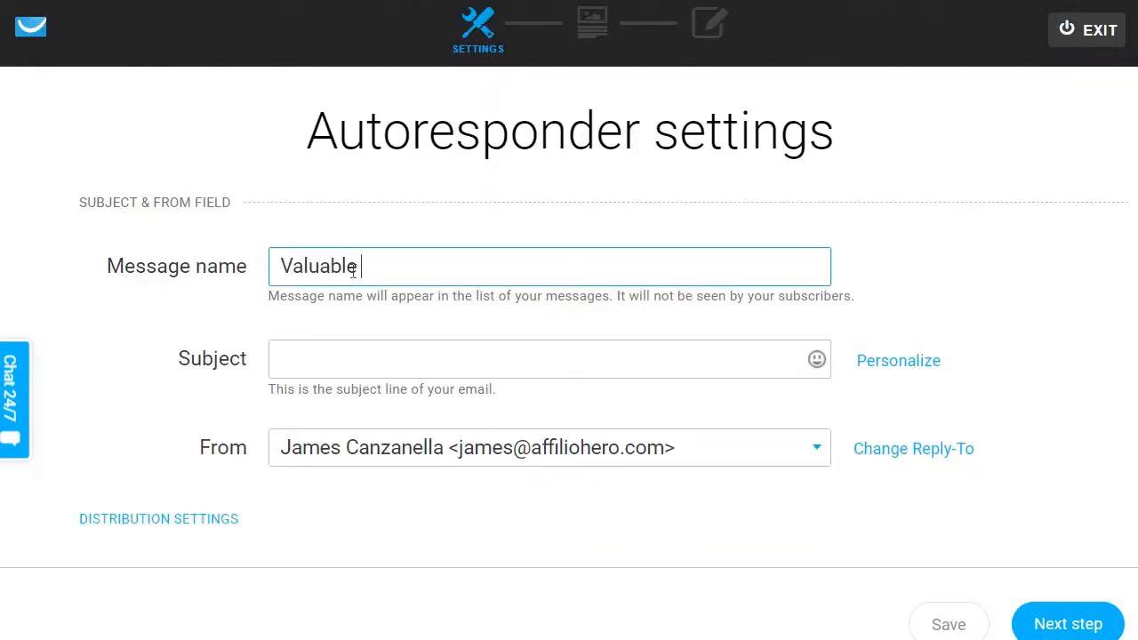
text(Training f)
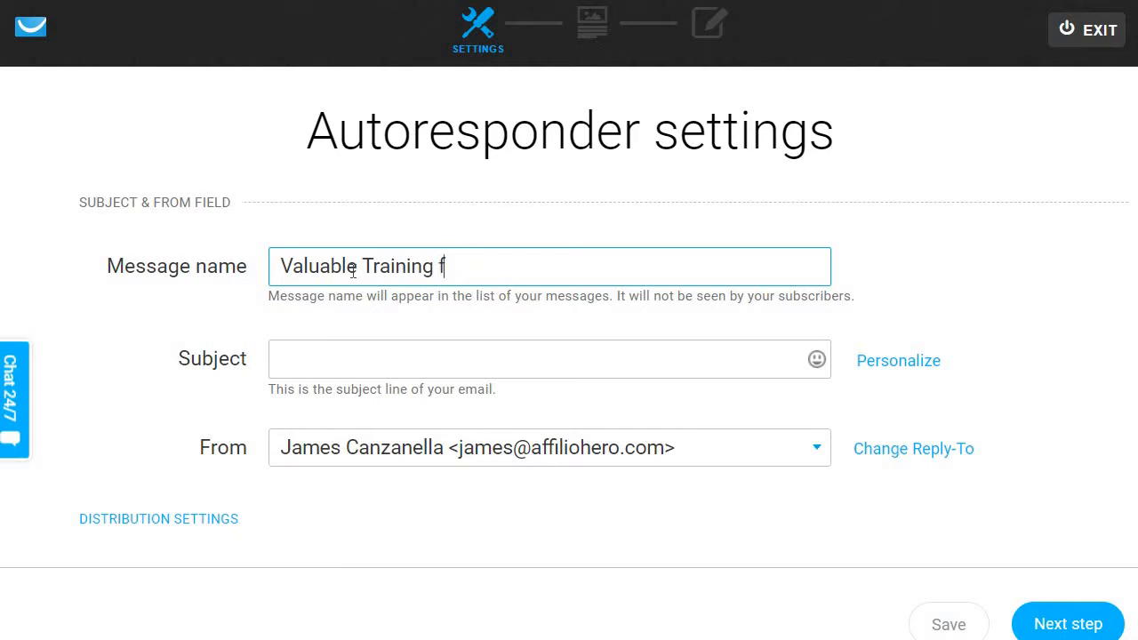
key(Tab)
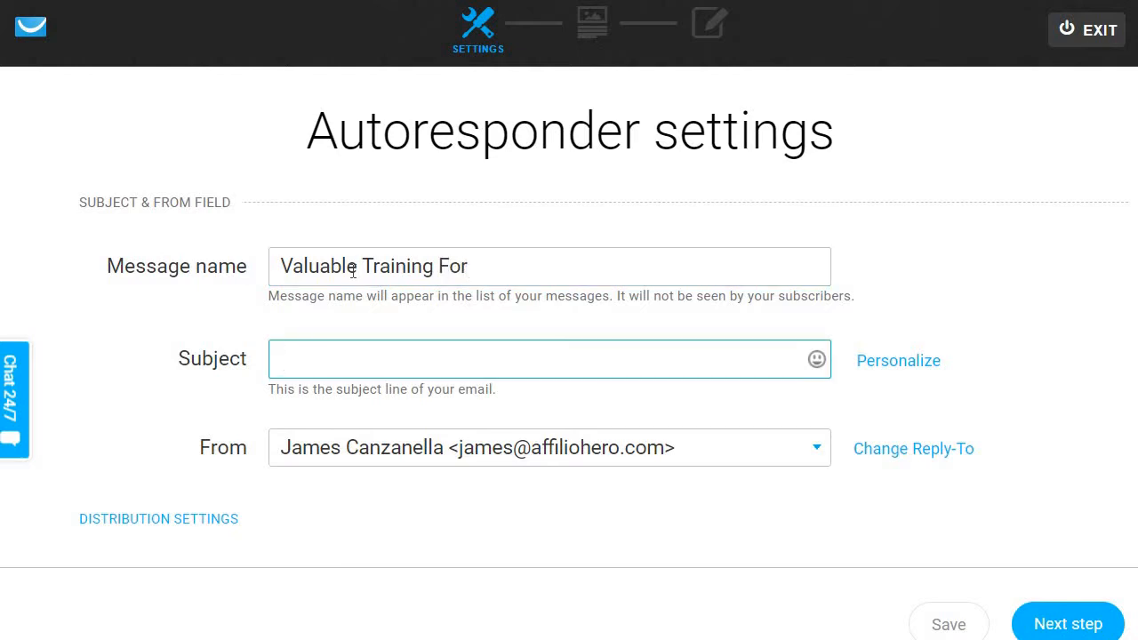
- Enter the subject "Valuable Training For" followed by the [[email]] personalization field
text(Valuable Trai)
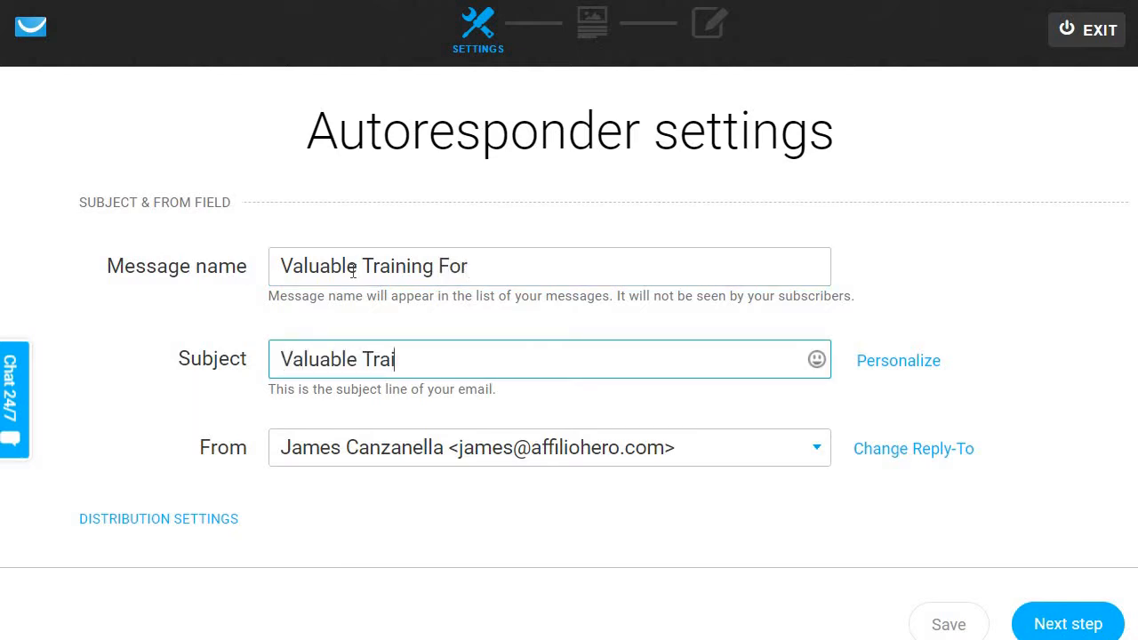
text(ning For)
click(915, 369)
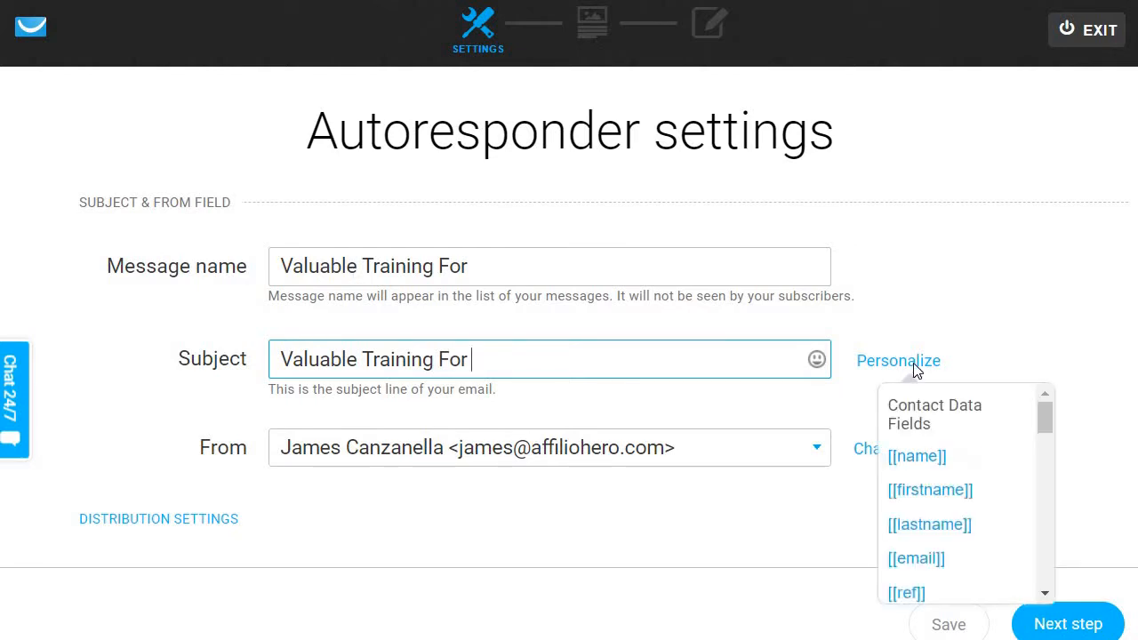
click(920, 559)
- Replace the message name with a copy of the full subject line, "Valuable Training For [[email]]"
key(ctrl+a)
key(ctrl+c)
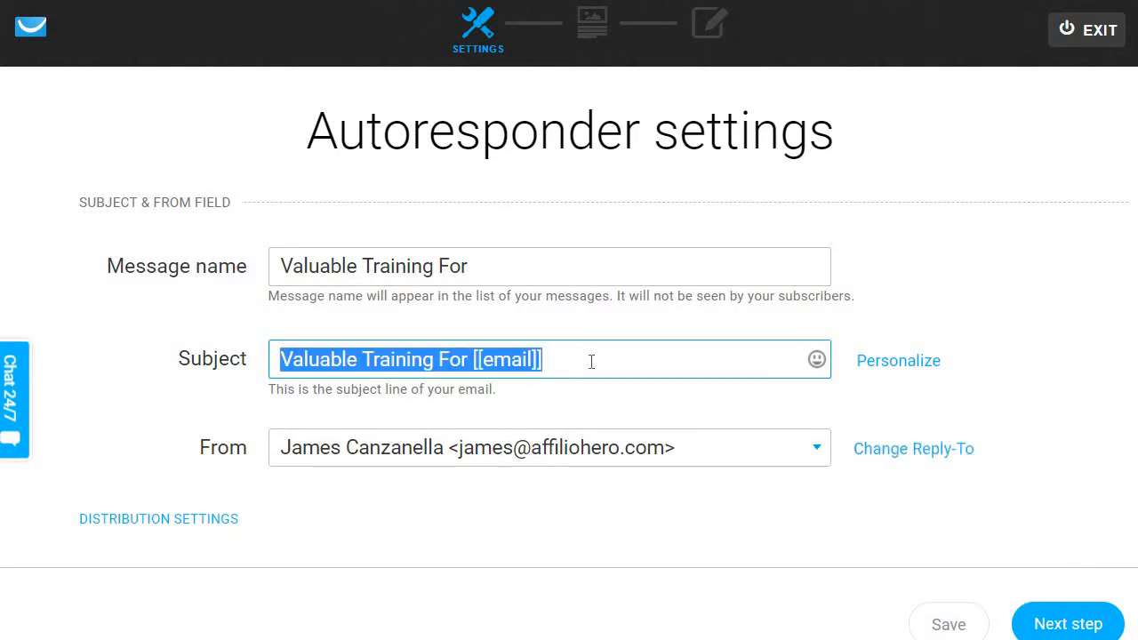
click(521, 267)
key(ctrl+a)
key(ctrl+v)
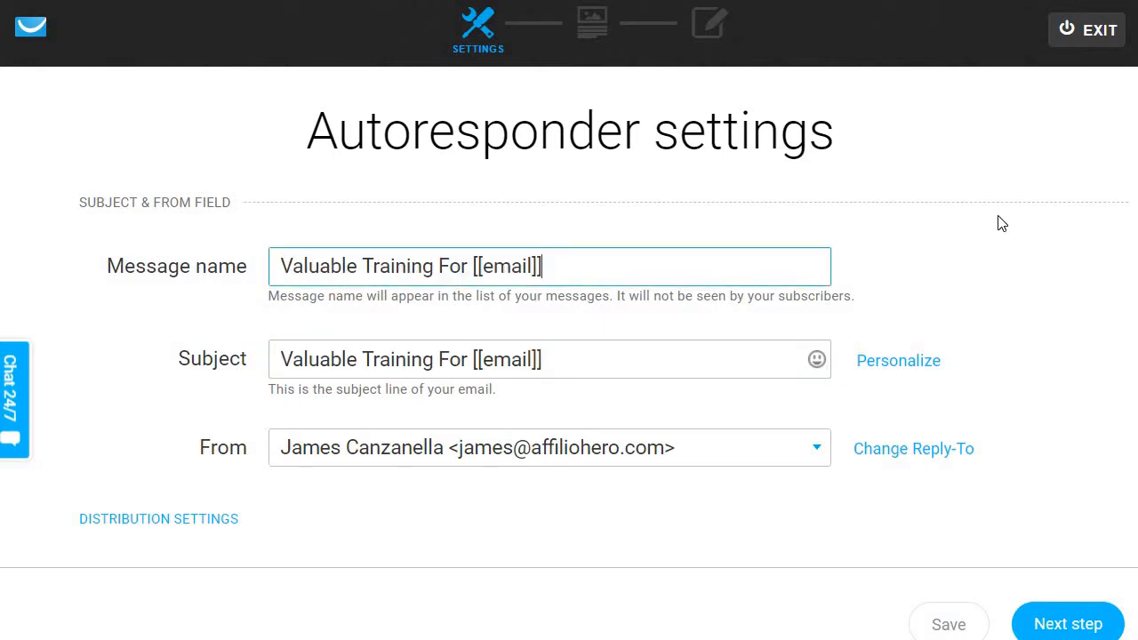
- Continue to the template choice and start the message from scratch with a blank layout
scroll(1018, 223, down, 2)
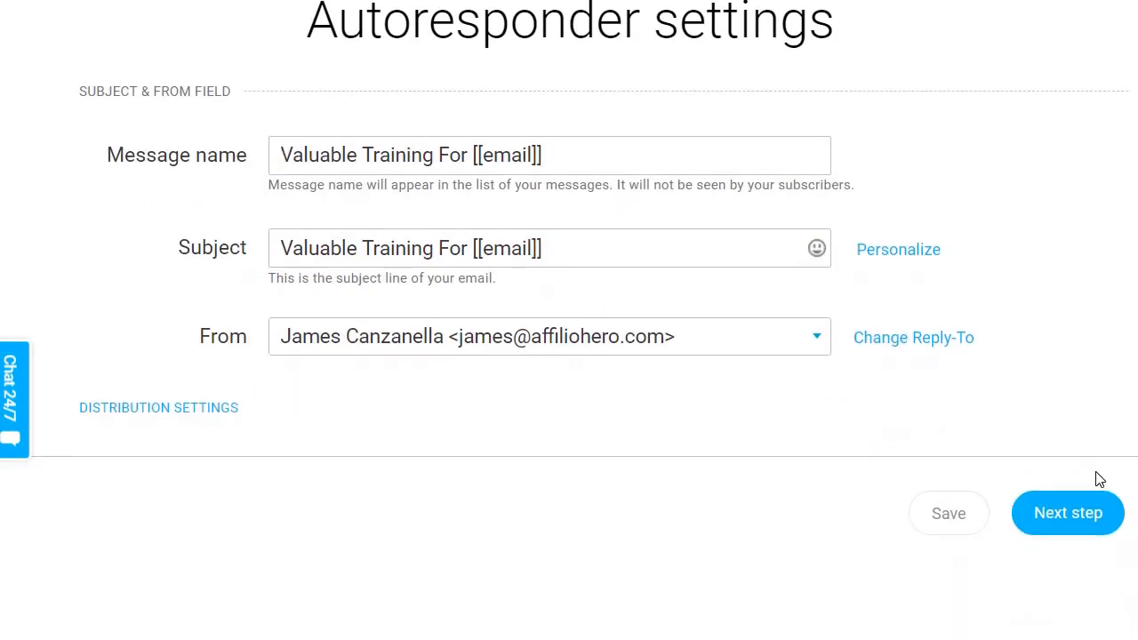
click(1084, 514)
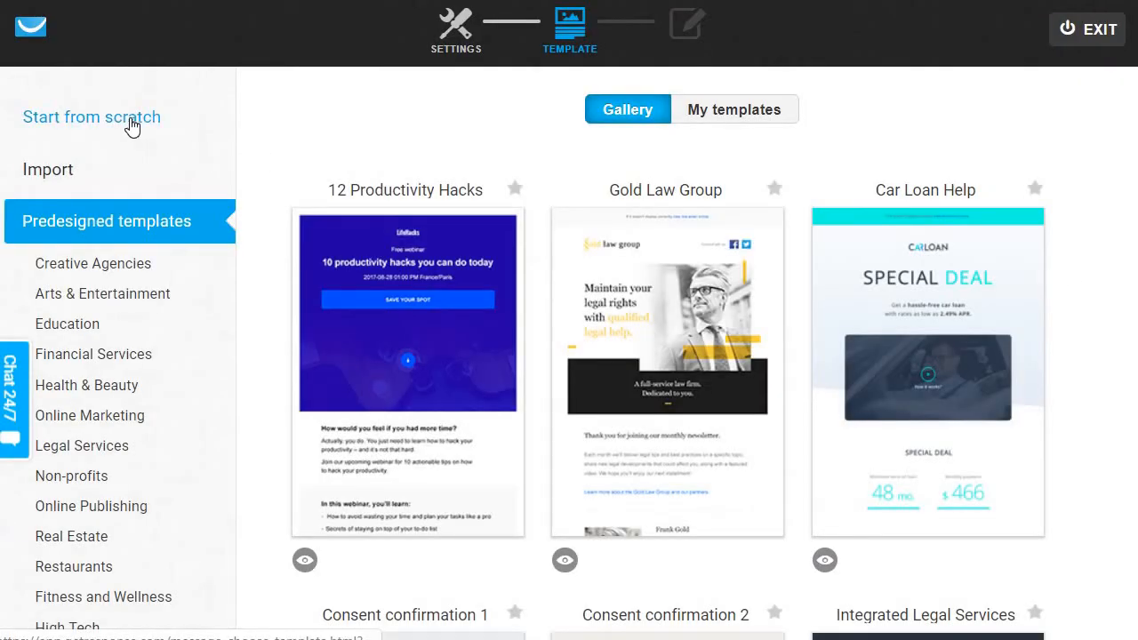
click(132, 120)
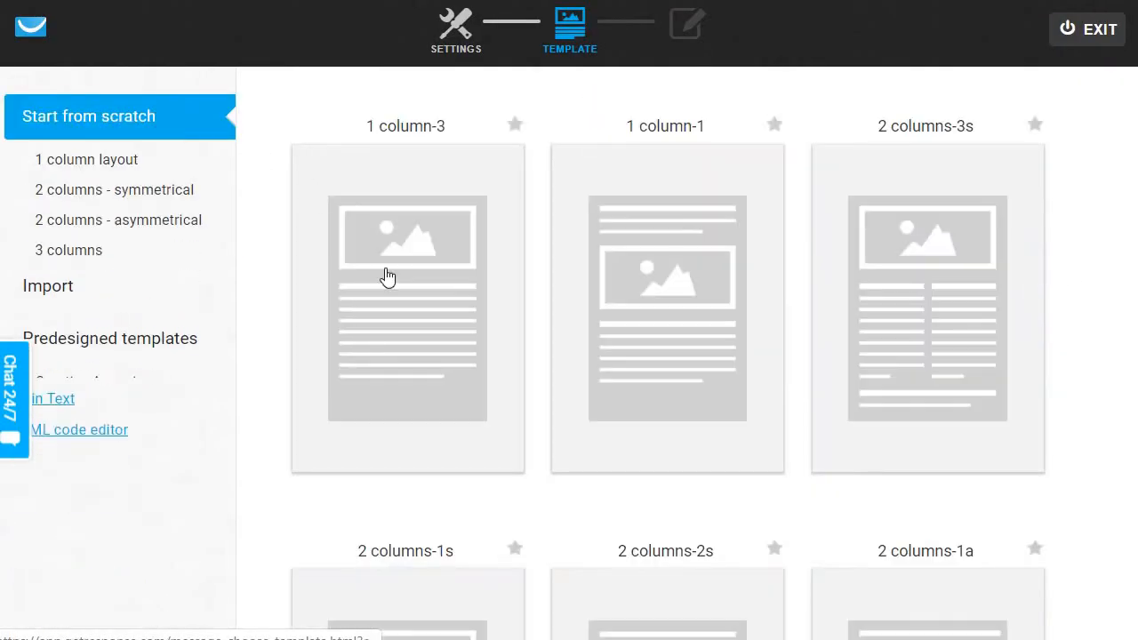
scroll(551, 294, down, 15)
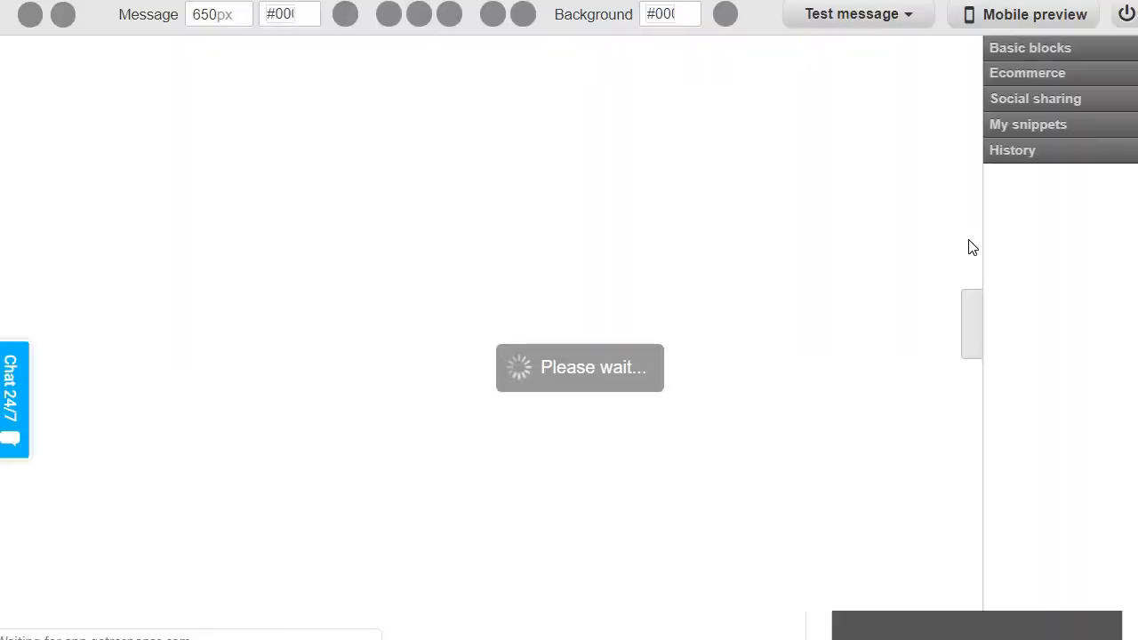
- Add a text block to the empty message and delete its "Lorem ipsum dolor sit amet" heading
drag(1047, 202, 673, 152)
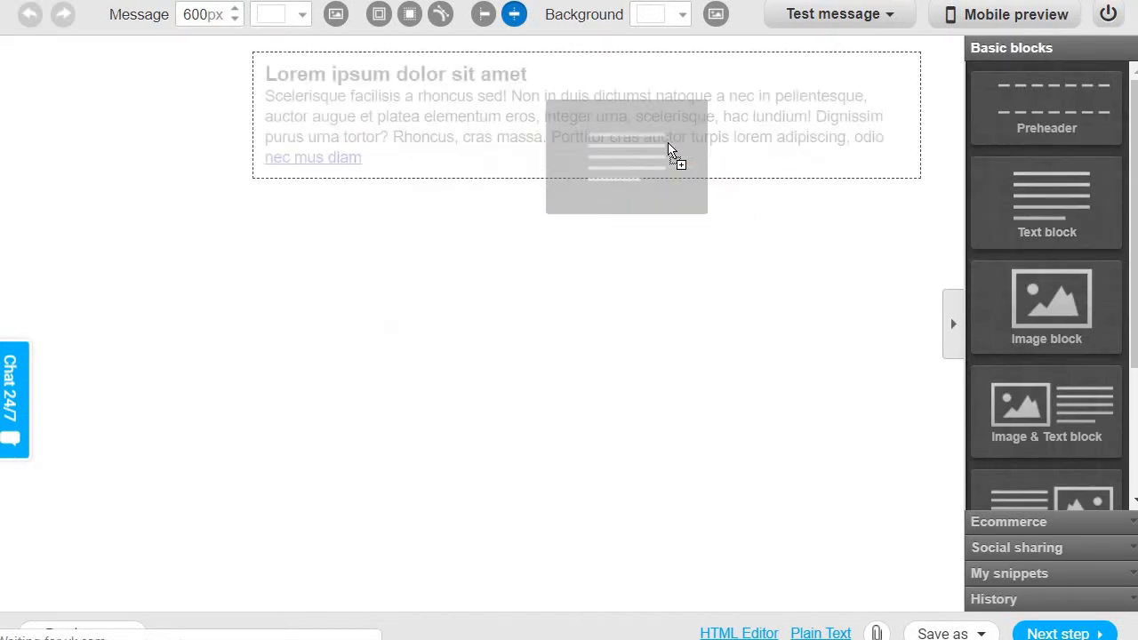
click(484, 125)
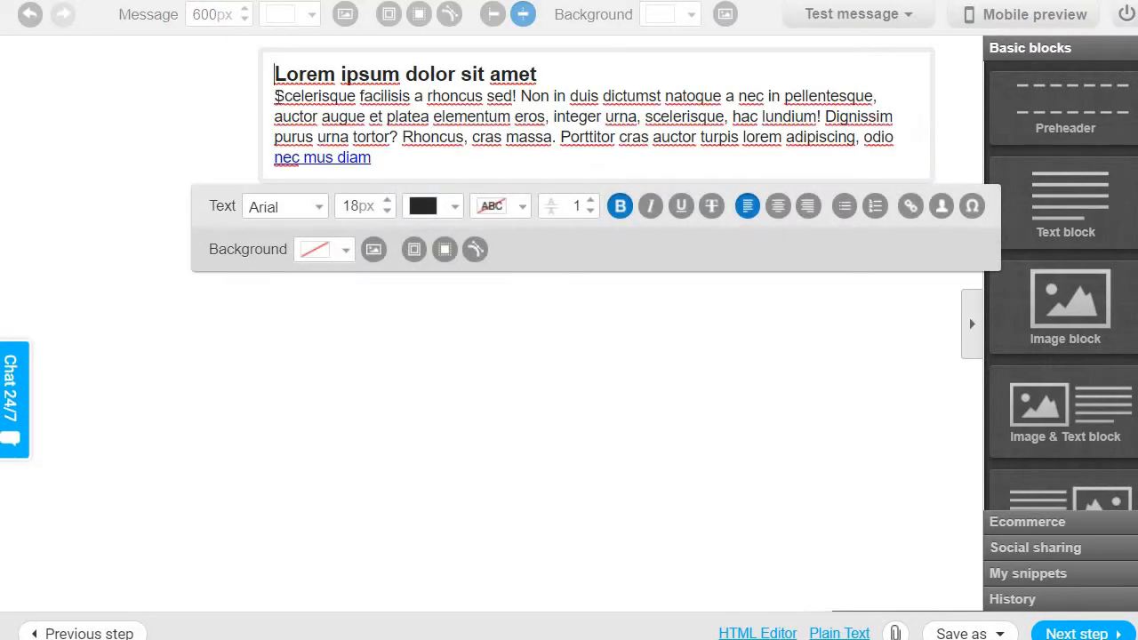
triple_click(272, 82)
key(Delete)
key(Delete)
key(Delete)
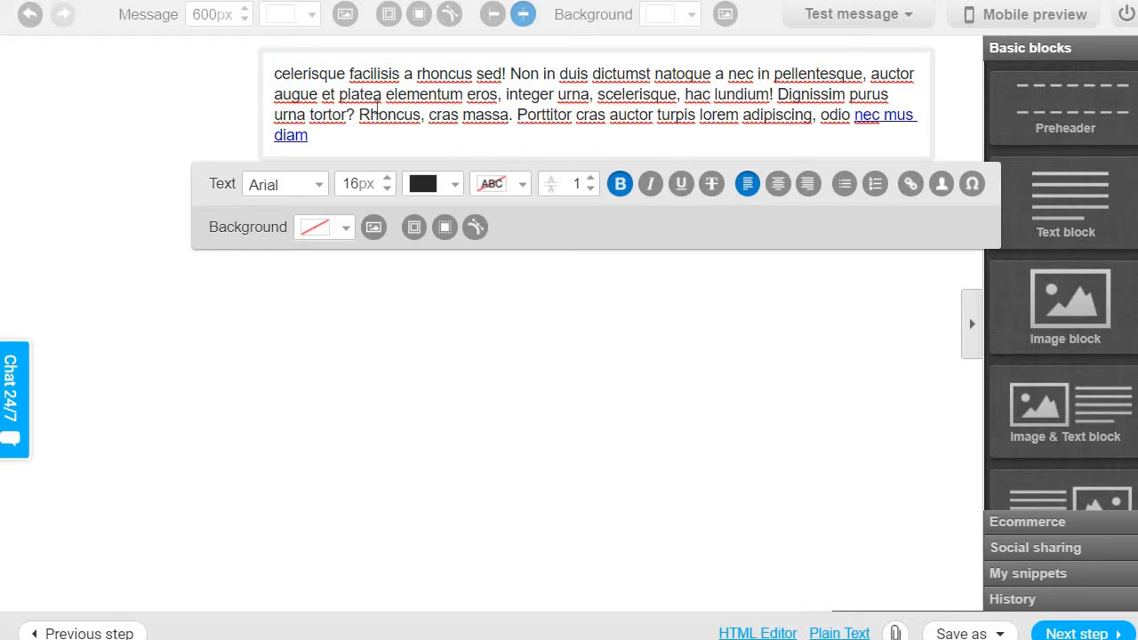
- Delete the linked words "nec mus diam" at the end of the placeholder paragraph
drag(314, 135, 274, 136)
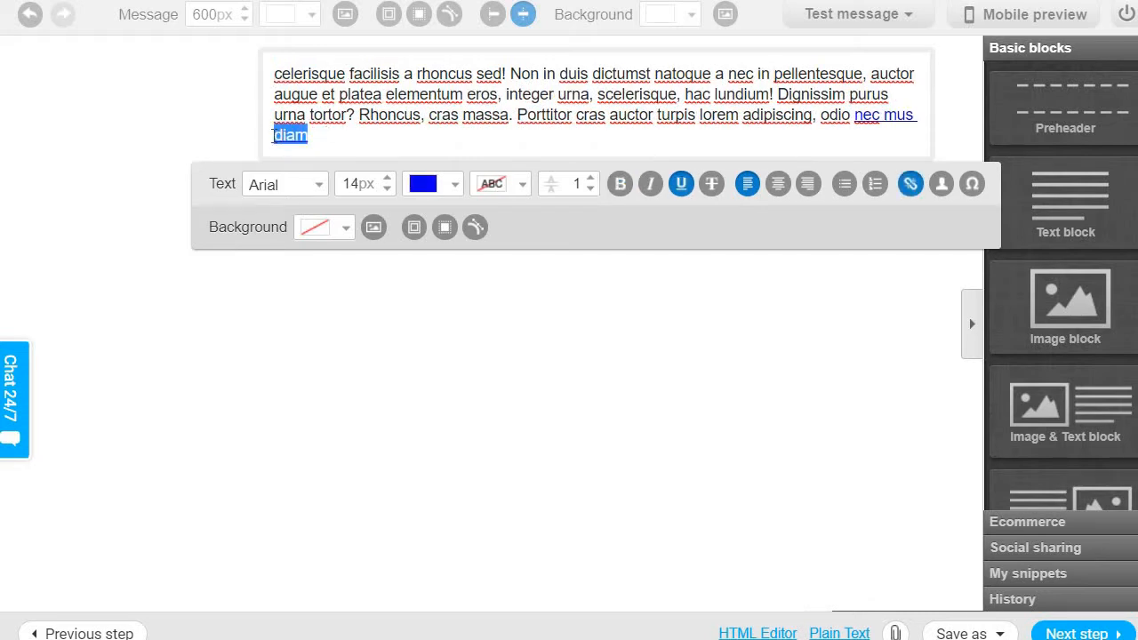
key(Delete)
key(BackSpace)
key(BackSpace)
key(BackSpace)
key(BackSpace)
key(BackSpace)
key(BackSpace)
key(BackSpace)
key(BackSpace)
key(BackSpace)
key(BackSpace)
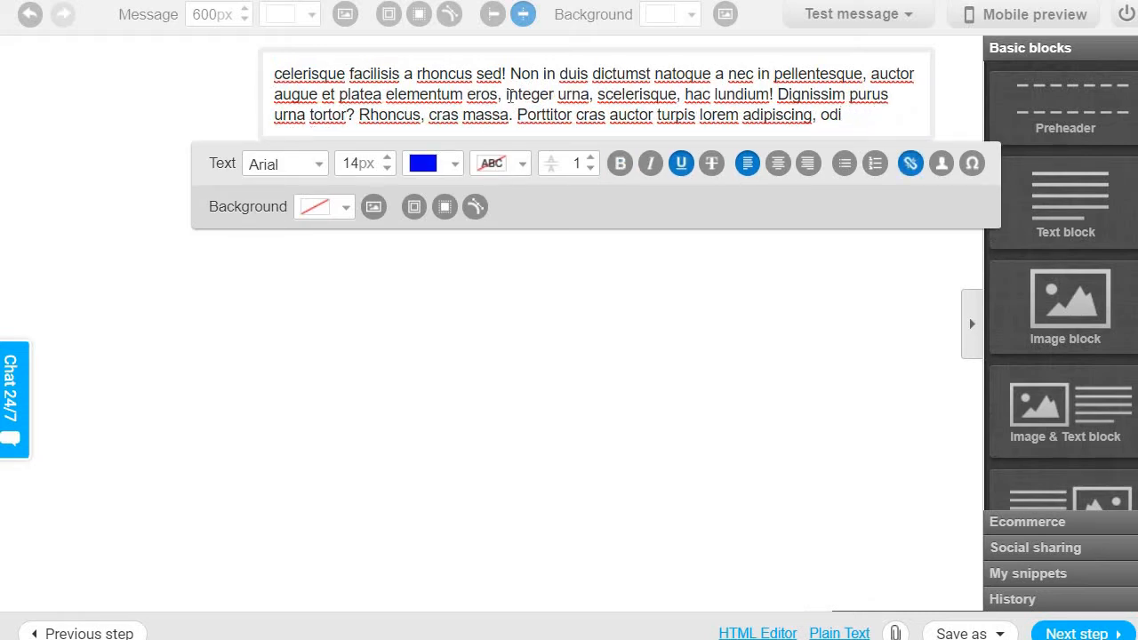
- Insert "Email", "Content" and "Blah blah blah" as separate paragraphs before "integer urna" in the placeholder text
click(508, 94)
key(Return)
text(Ema)
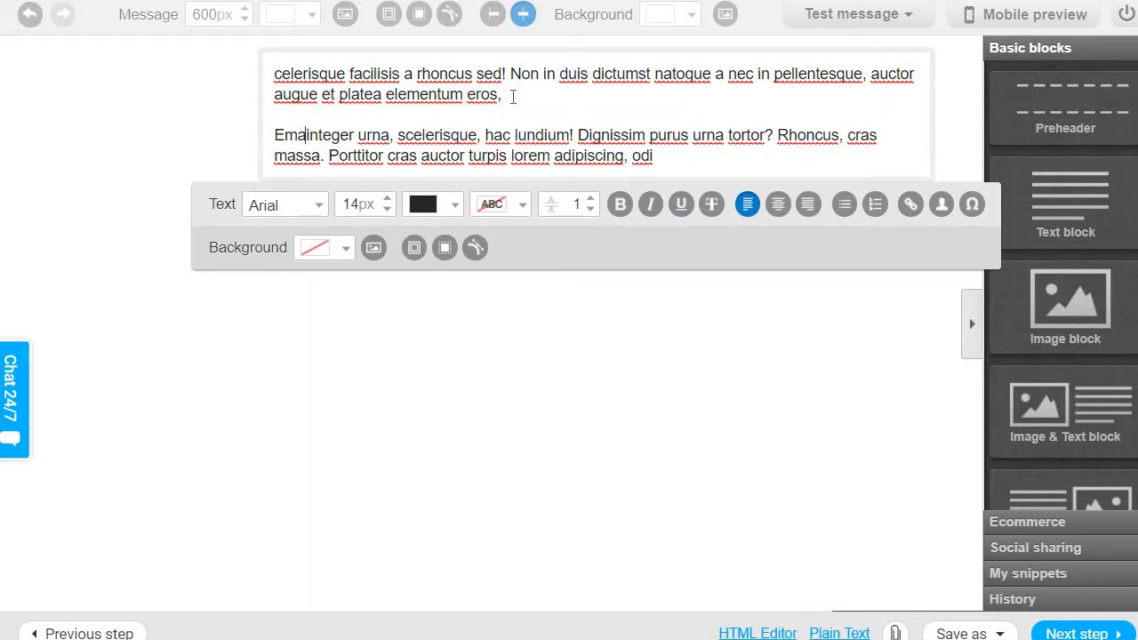
text(il)
key(Return)
key(Return)
text(Conten)
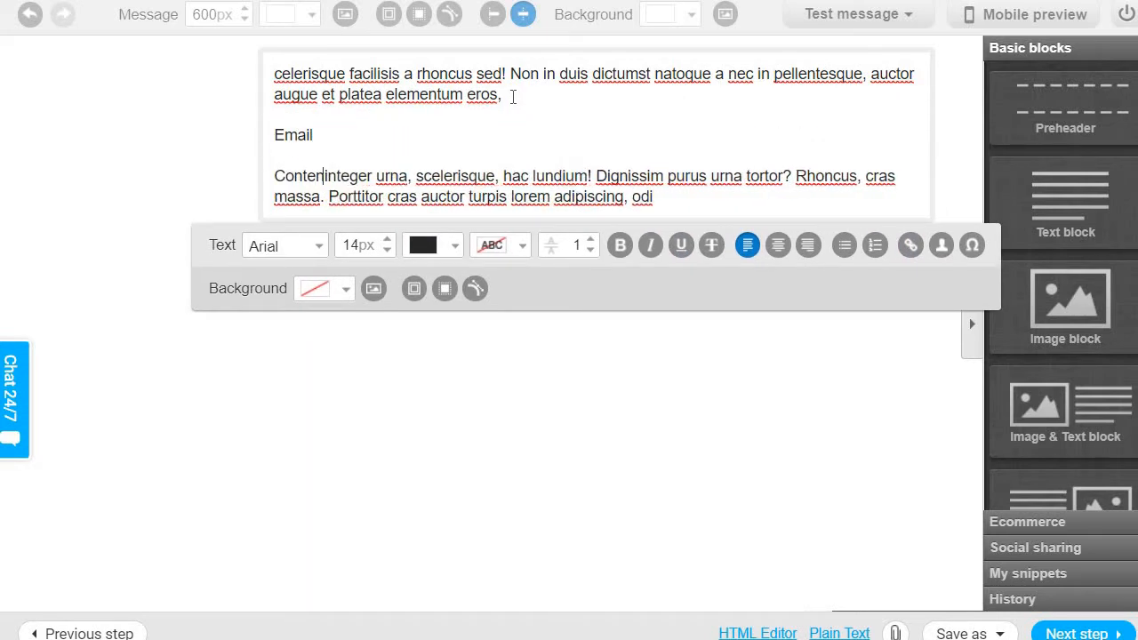
text(t)
key(Return)
key(Return)
text(Blah blah )
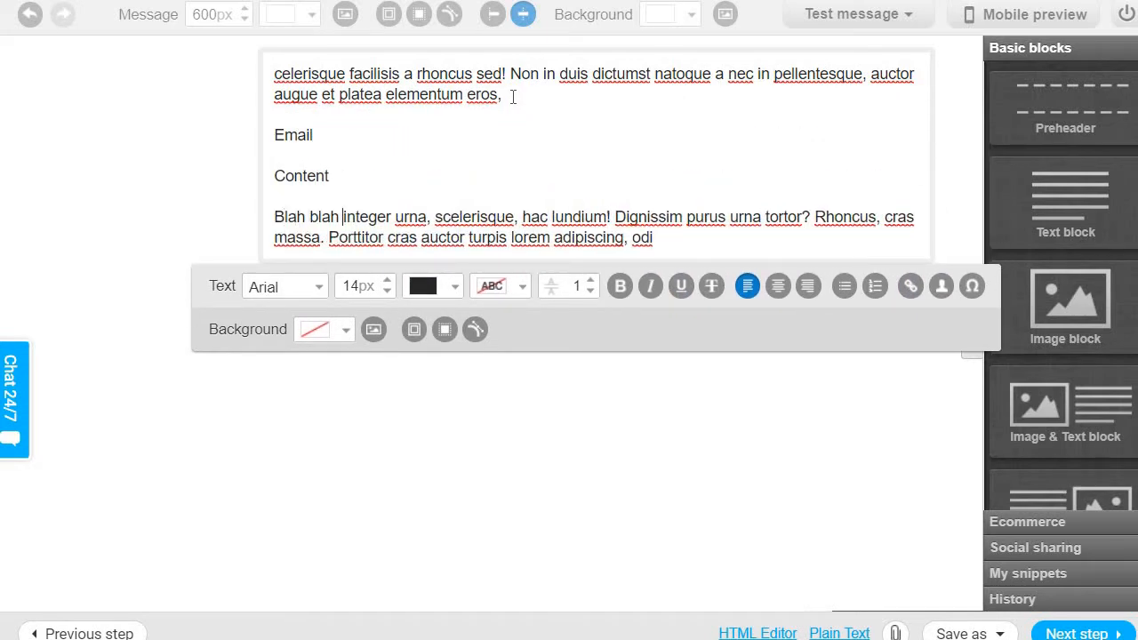
text(blah)
key(Return)
key(Return)
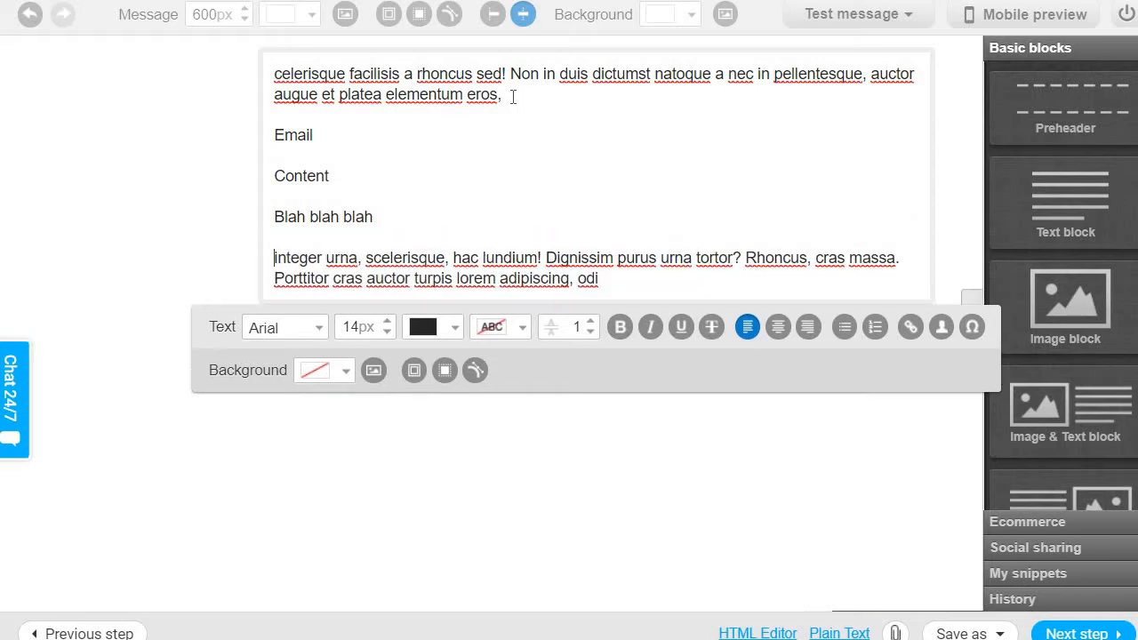
- Finish the message, publish the Day 2 autoresponder and review it in the autoresponder list
click(1065, 634)
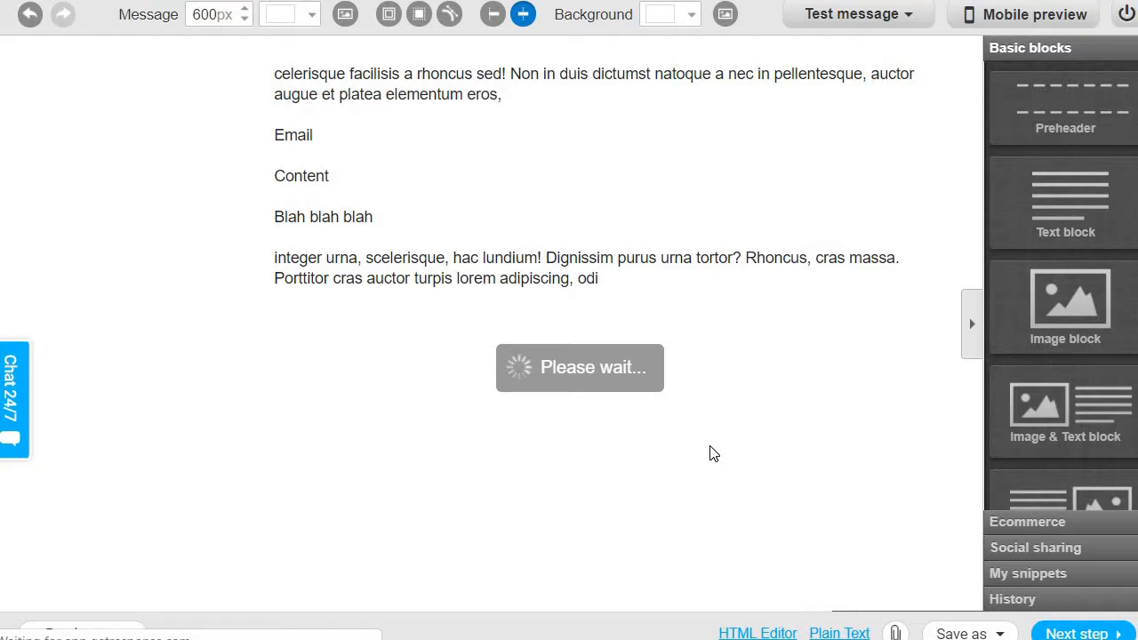
scroll(1024, 293, down, 10)
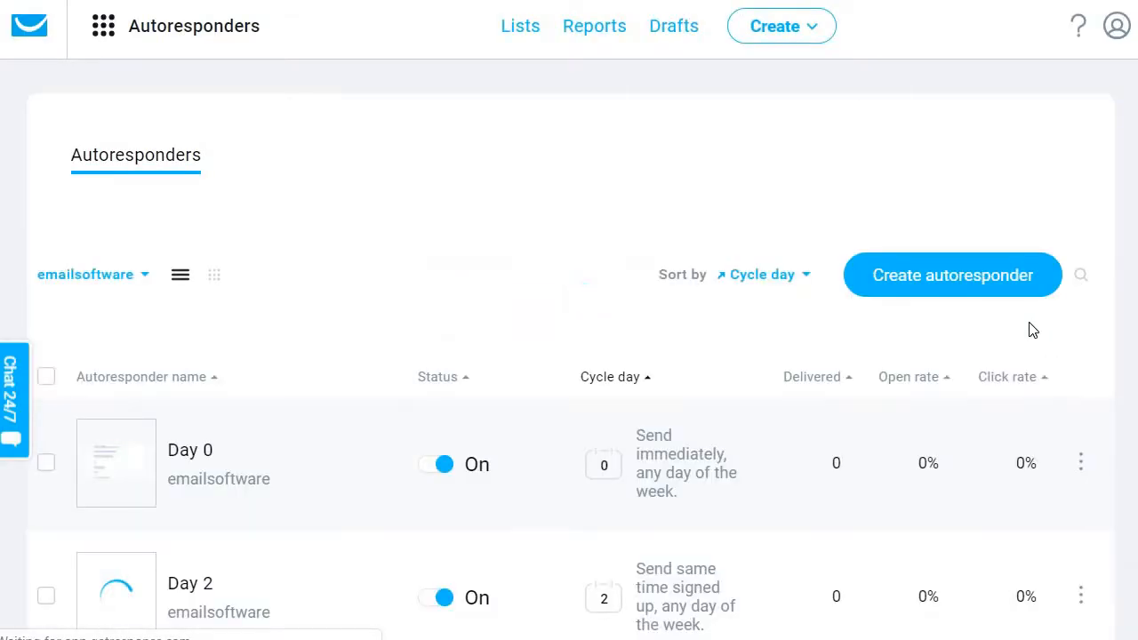
scroll(567, 145, down, 1)
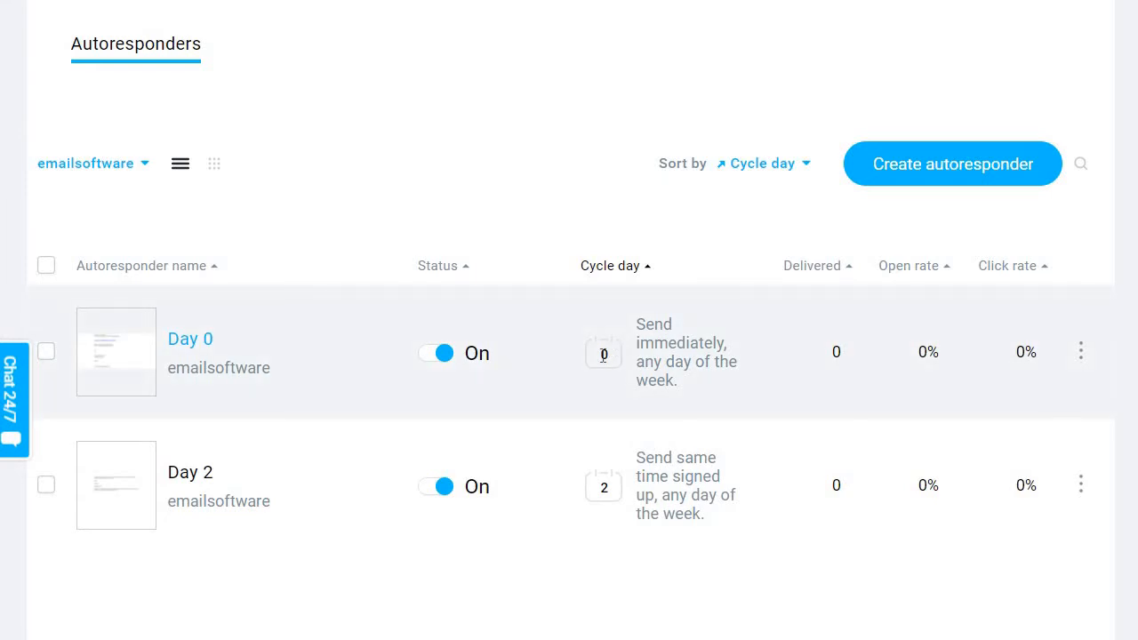
scroll(621, 223, down, 2)
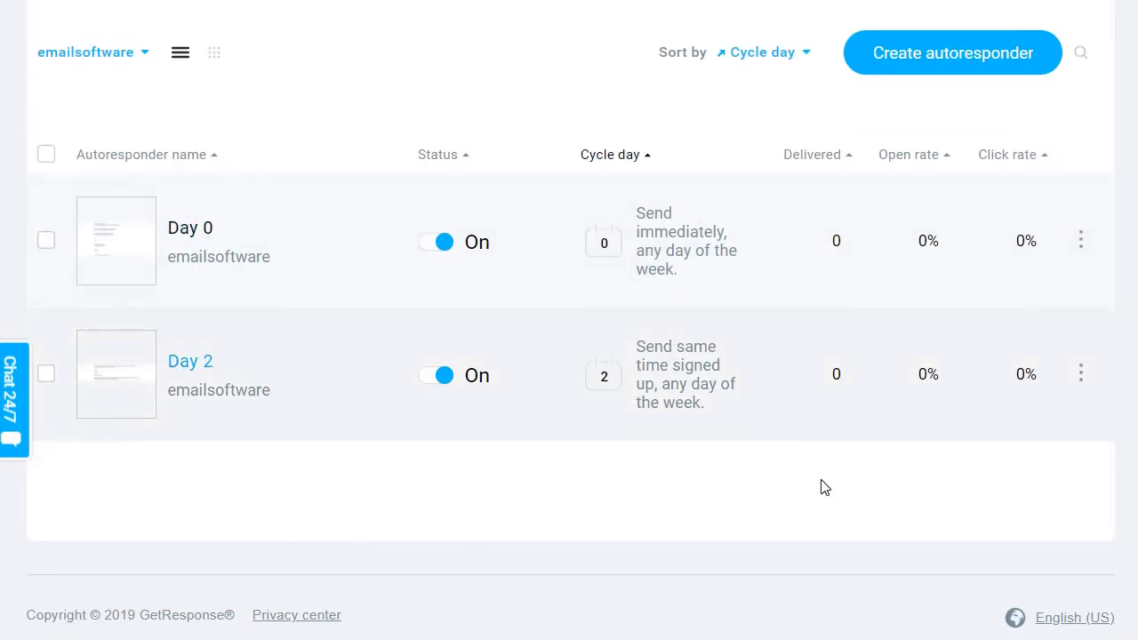